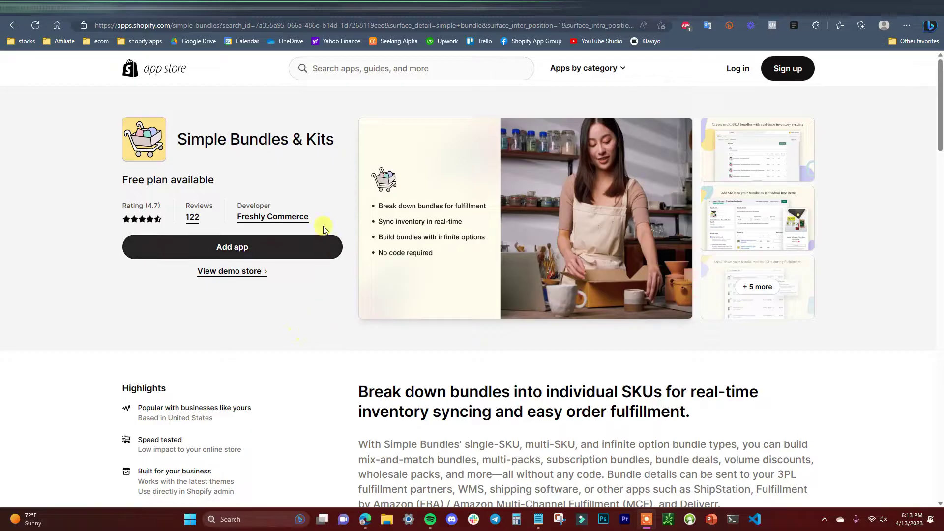
double_click(187, 140)
drag(256, 143, 320, 152)
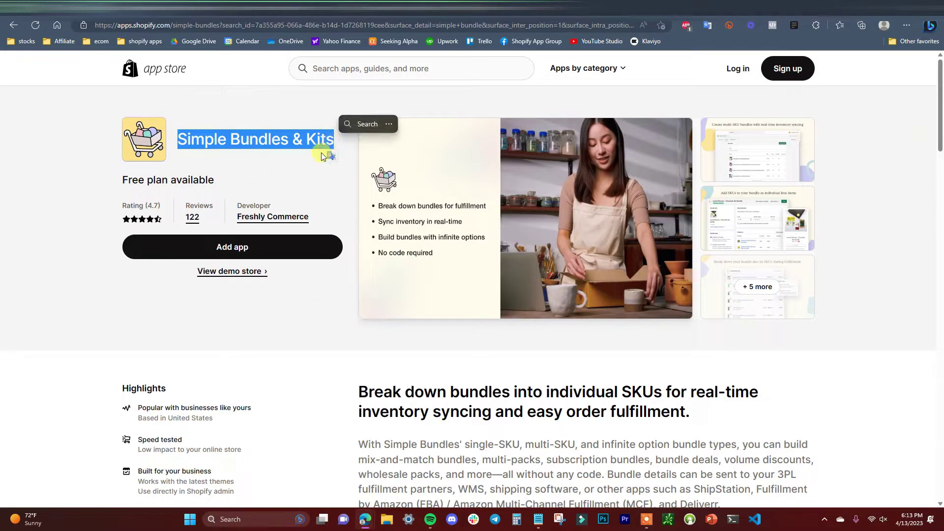
click(315, 152)
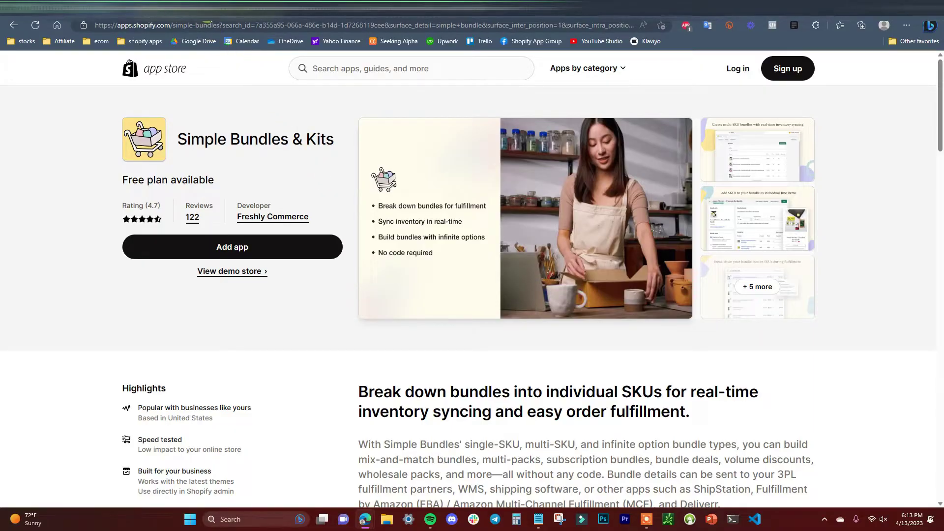
Step: Switch to the Simple Bundles & Kits dashboard in the Shopify store admin and open its page for building the first bundle
click(258, 7)
scroll(340, 245, down, 7)
scroll(352, 261, up, 7)
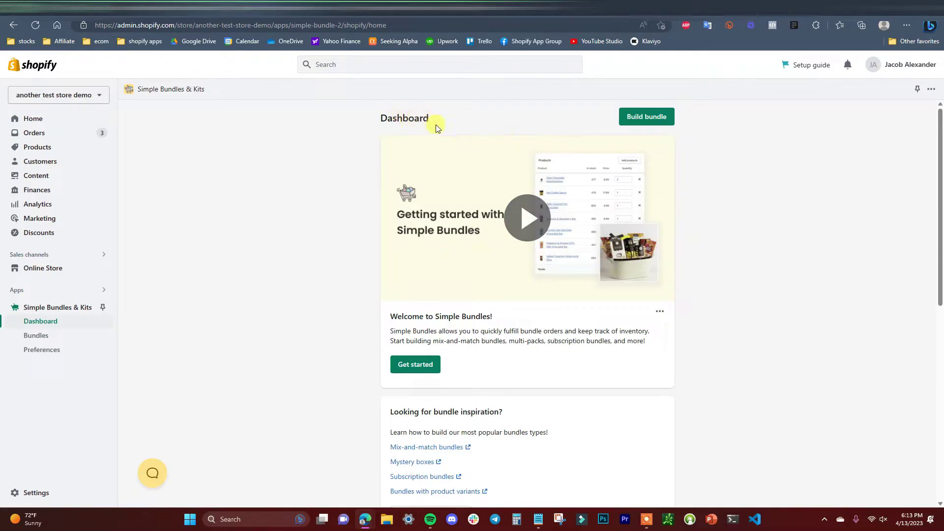
click(654, 120)
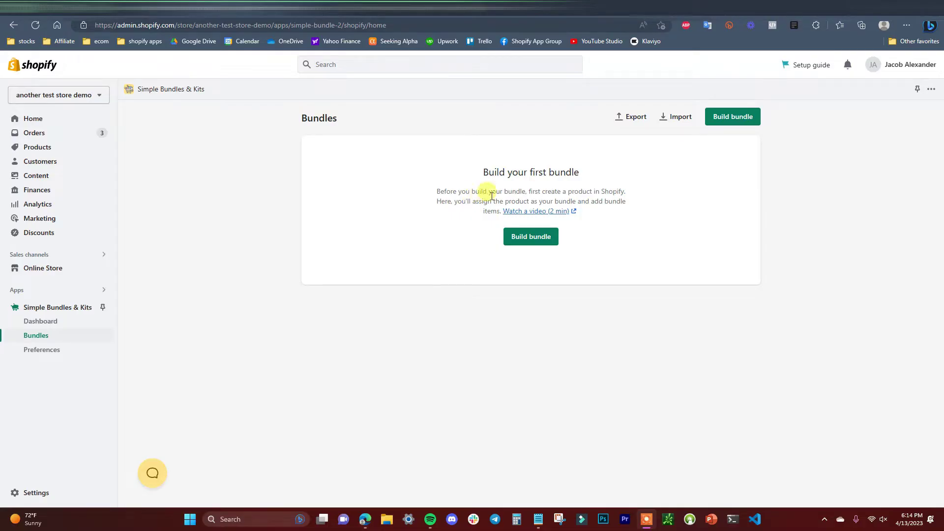
drag(533, 191, 631, 195)
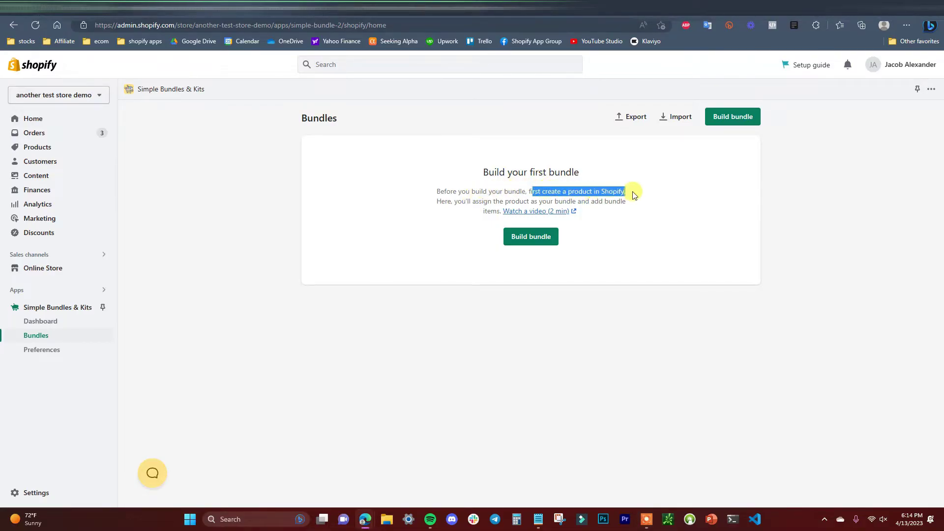
click(633, 195)
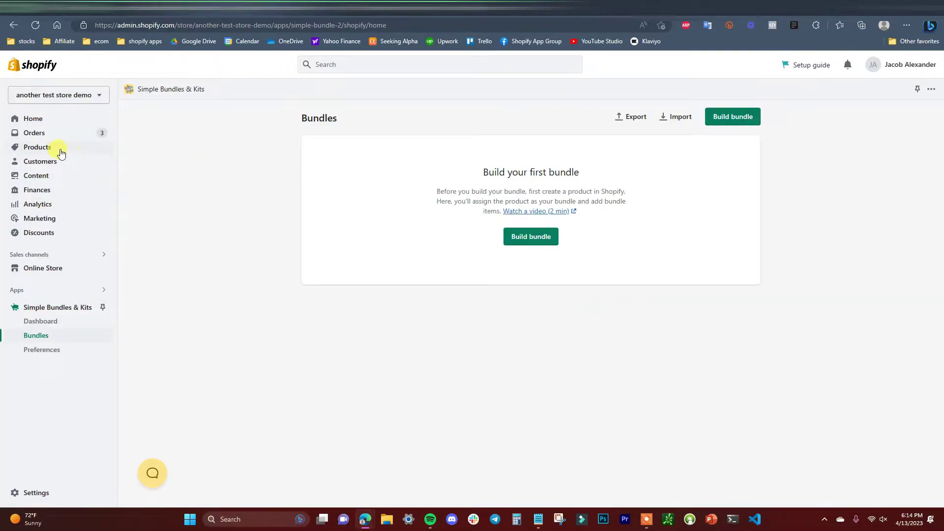
Step: Open the SKIN 3in1 Facial Care Bundle from the store's products and review its title, media, pricing and inventory settings
click(60, 150)
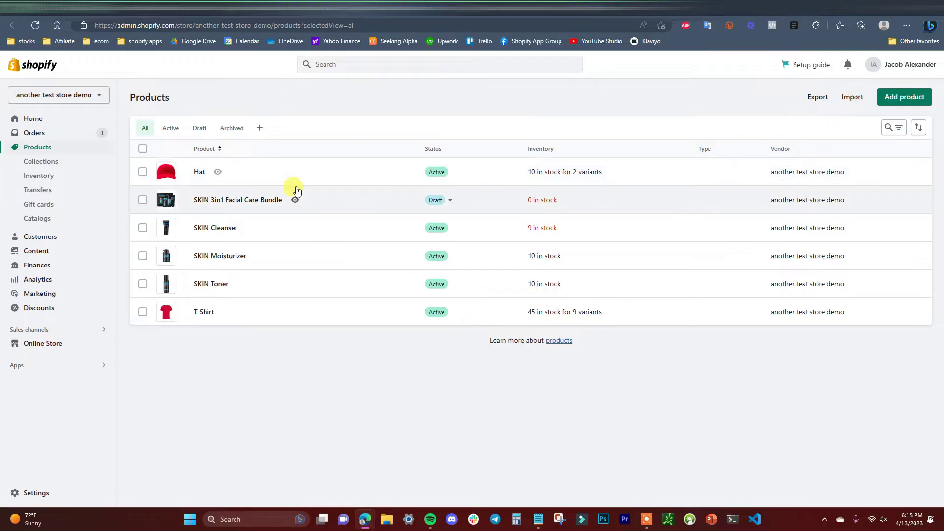
click(253, 201)
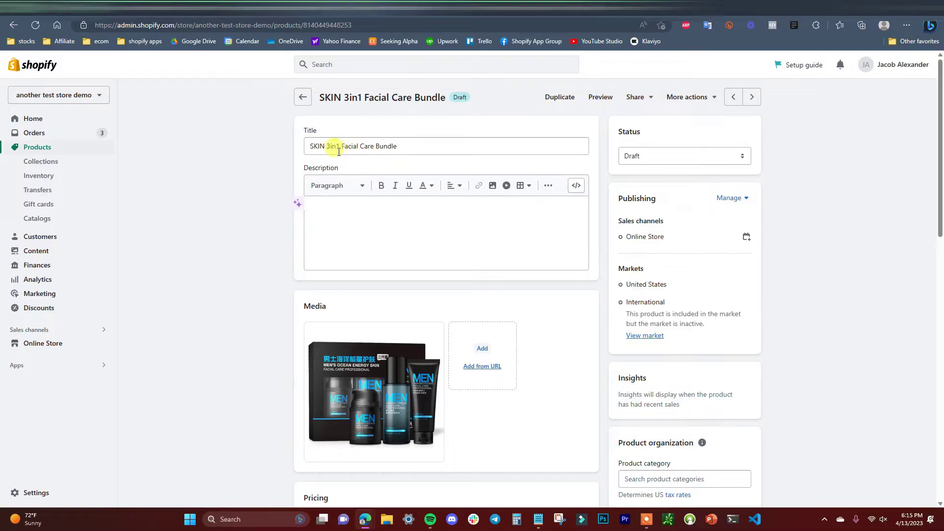
drag(328, 147, 385, 146)
click(393, 146)
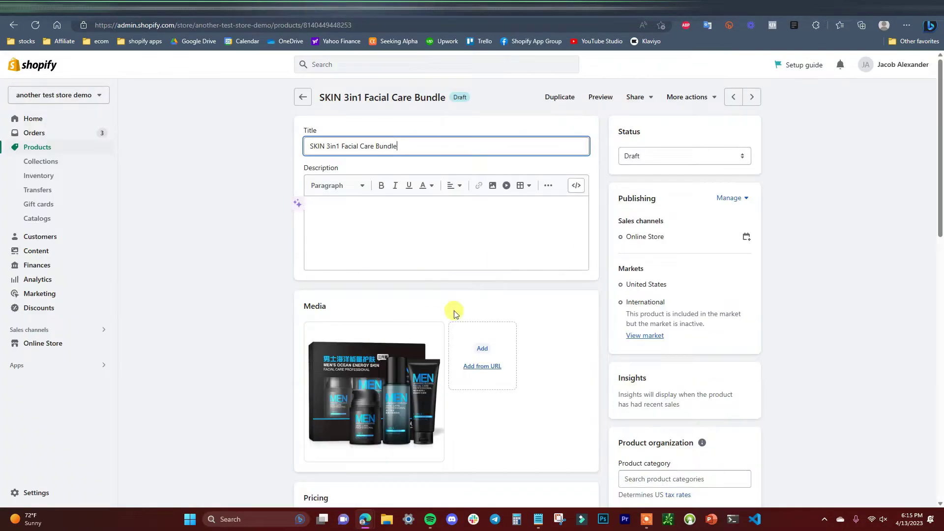
scroll(585, 332, down, 4)
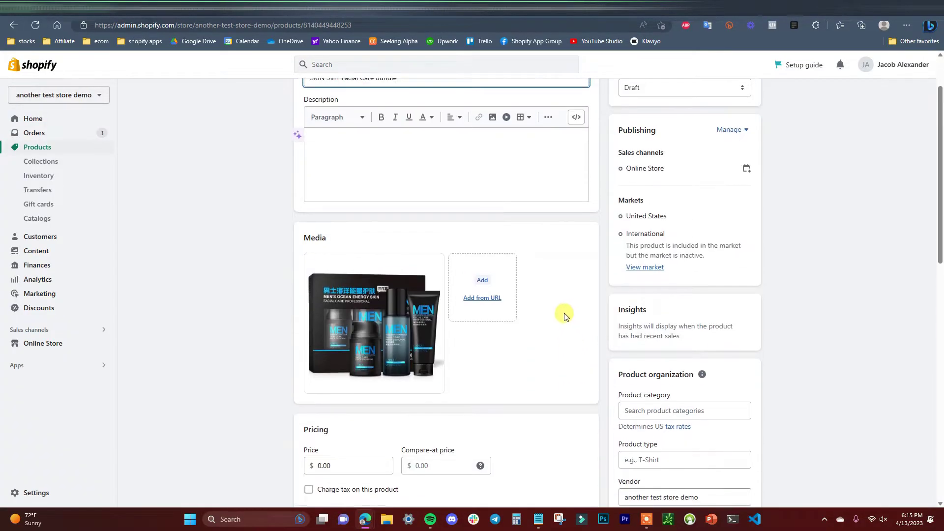
scroll(540, 289, down, 1)
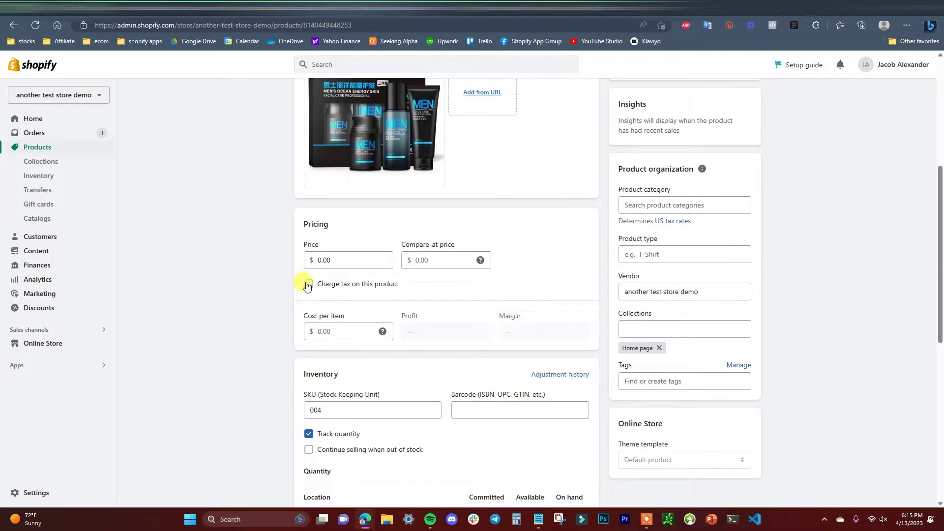
scroll(290, 297, down, 3)
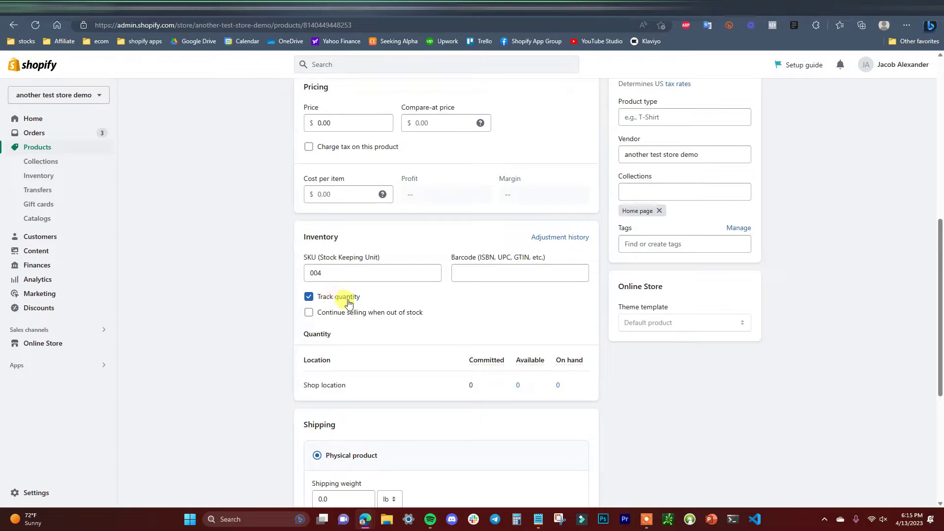
scroll(685, 415, up, 8)
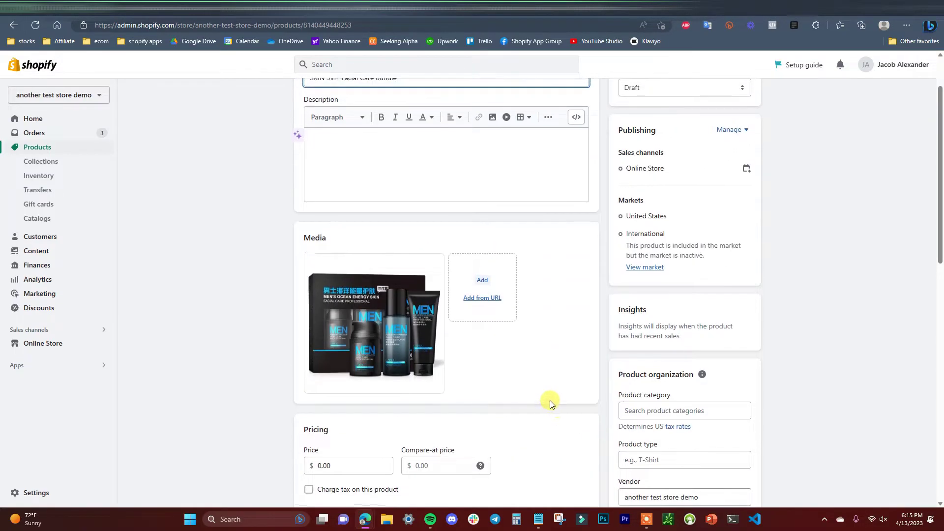
Step: Set the SKIN 3in1 Facial Care Bundle product's status to Active and save the product
click(741, 156)
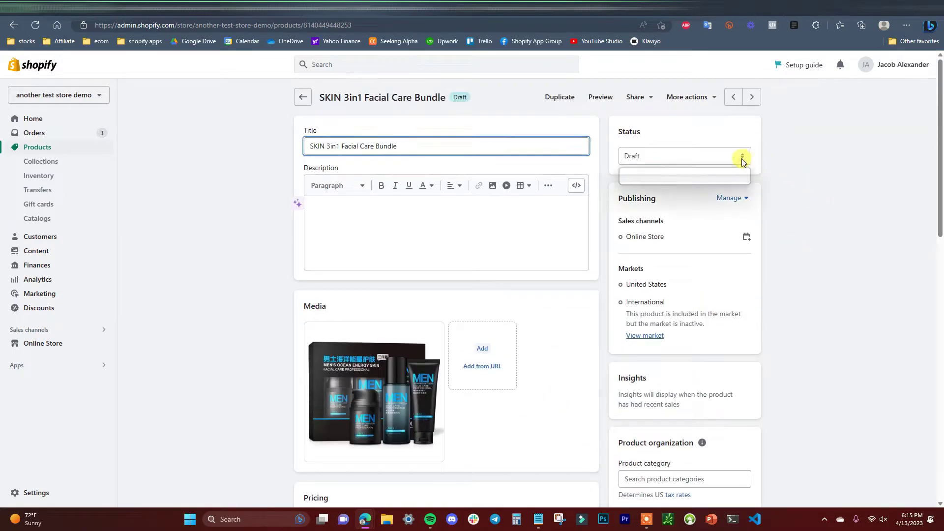
click(704, 170)
click(742, 66)
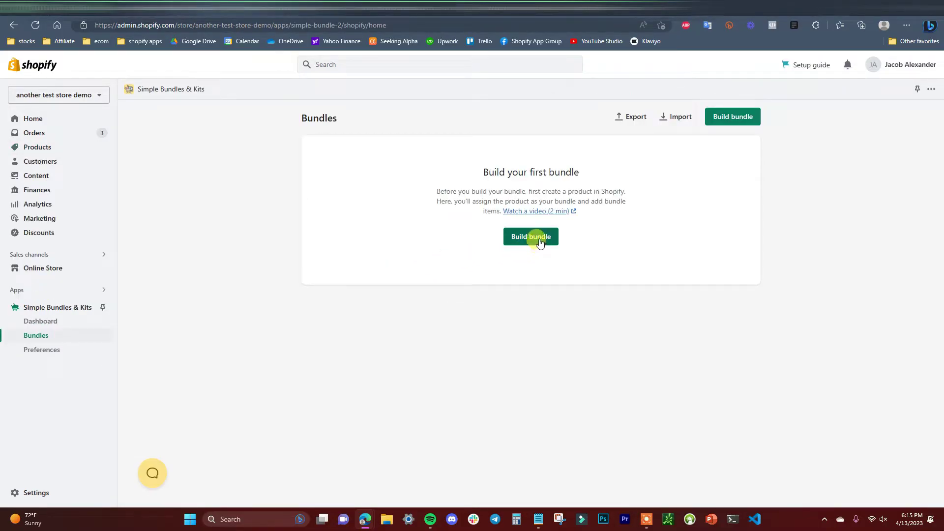
Step: Start a new bundle in Simple Bundles & Kits, assigning SKIN 3in1 Facial Care Bundle as the bundle product
click(539, 239)
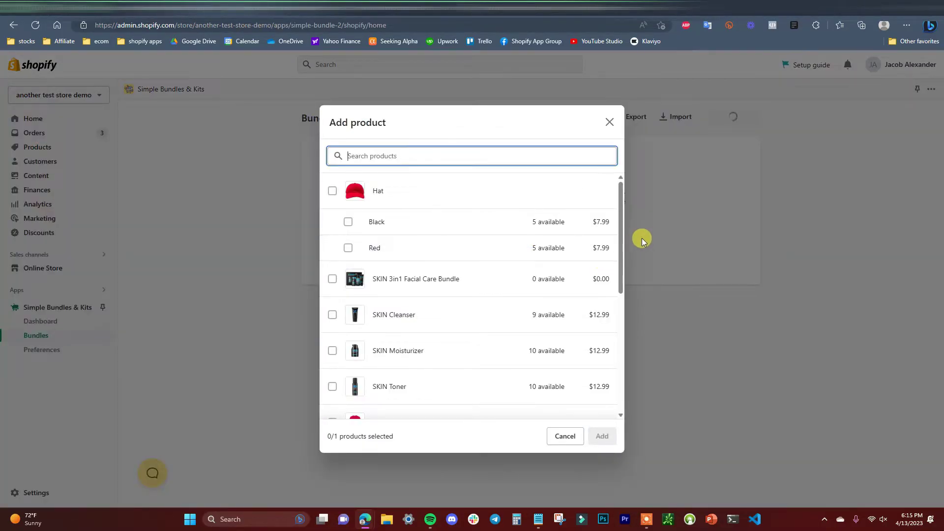
click(333, 279)
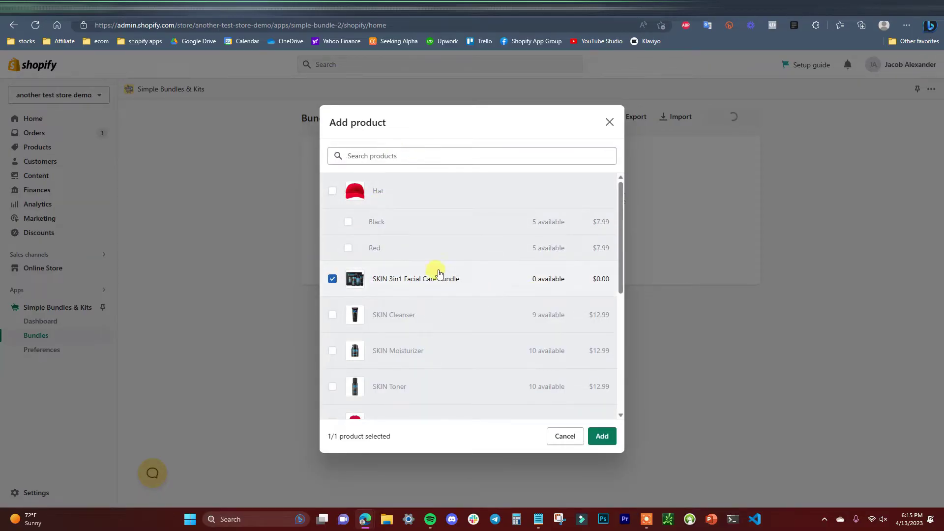
click(601, 439)
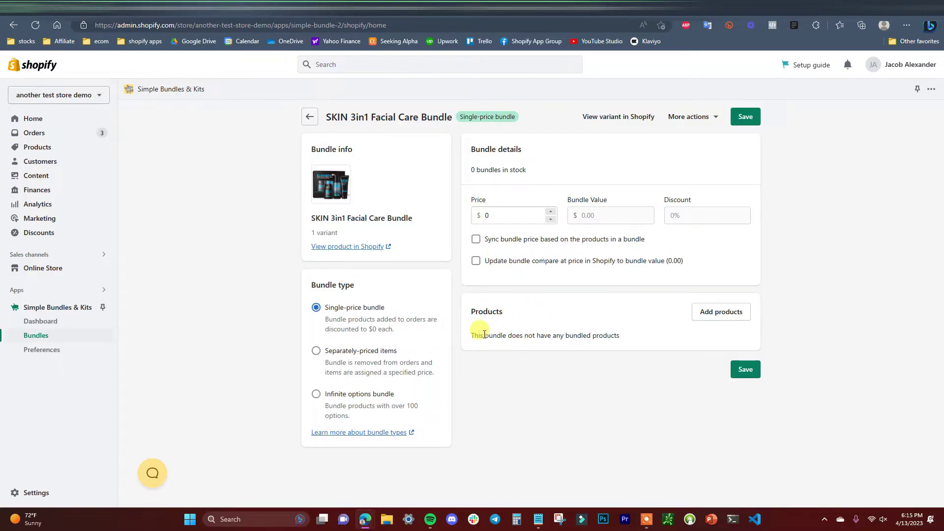
Step: Add SKIN Cleanser, SKIN Moisturizer and SKIN Toner to the bundle as its bundled products
click(721, 313)
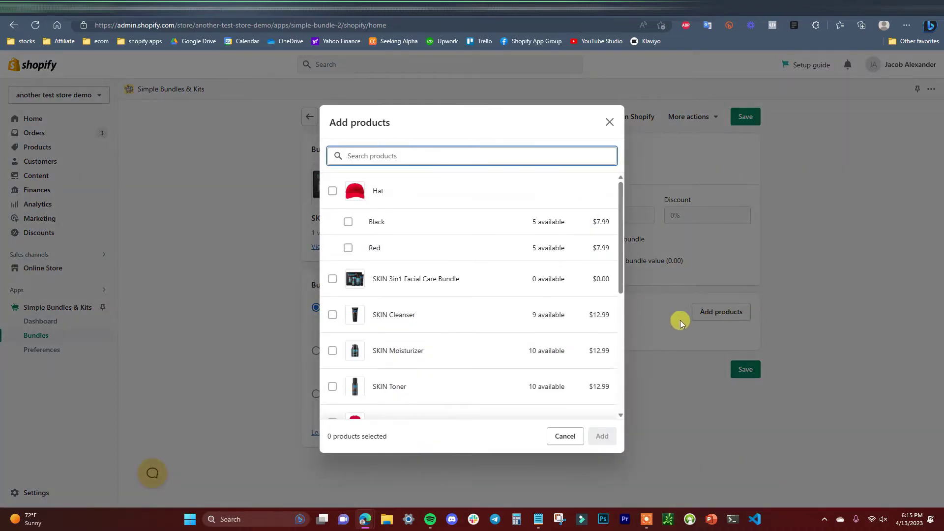
scroll(561, 300, down, 1)
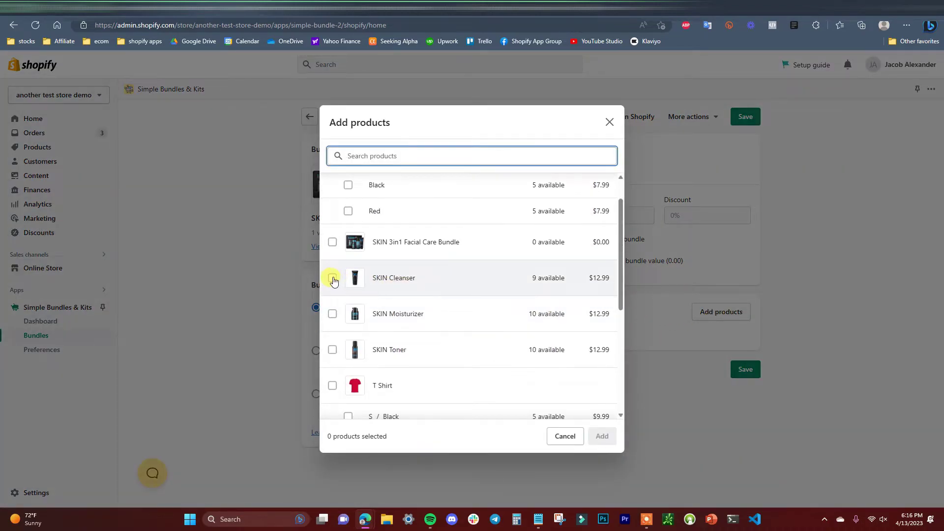
click(332, 279)
click(333, 315)
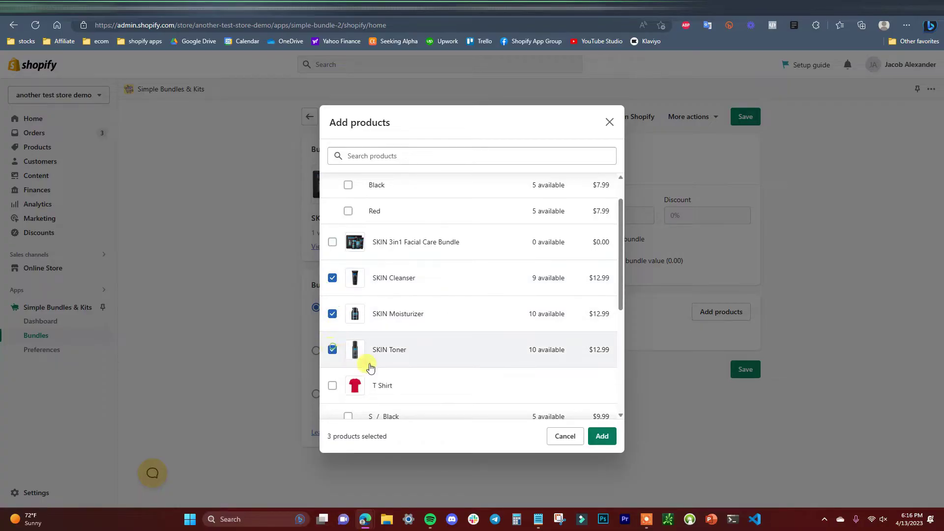
click(597, 440)
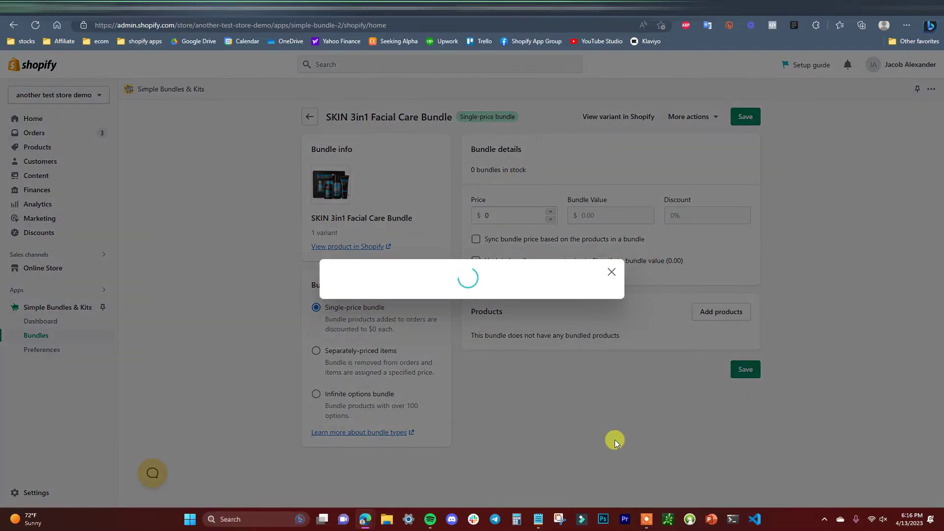
scroll(869, 388, down, 1)
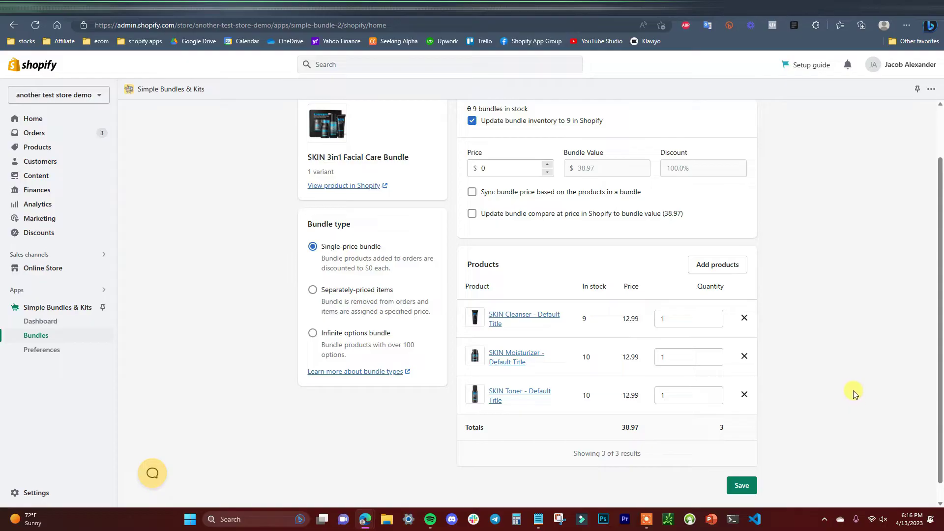
scroll(531, 363, up, 1)
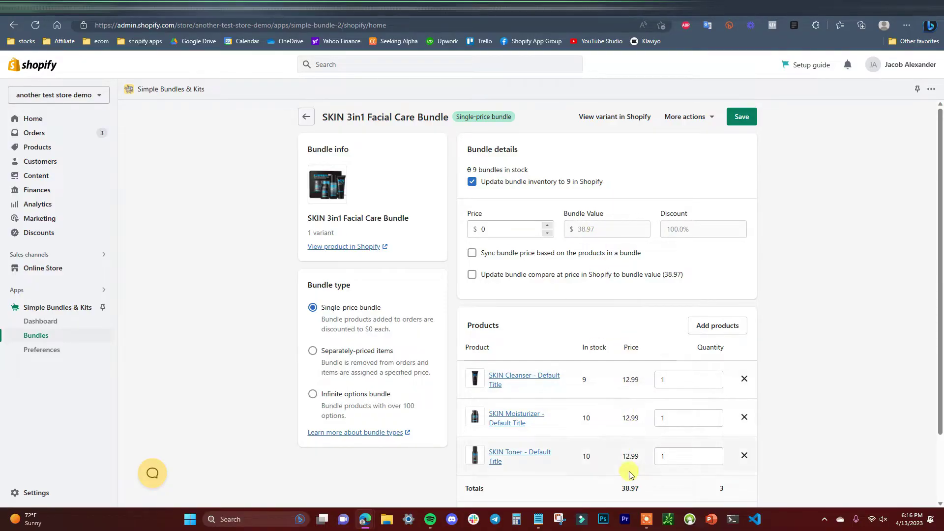
Step: Set the price of the SKIN 3in1 Facial Care Bundle to 32.99 in the bundle details
double_click(548, 231)
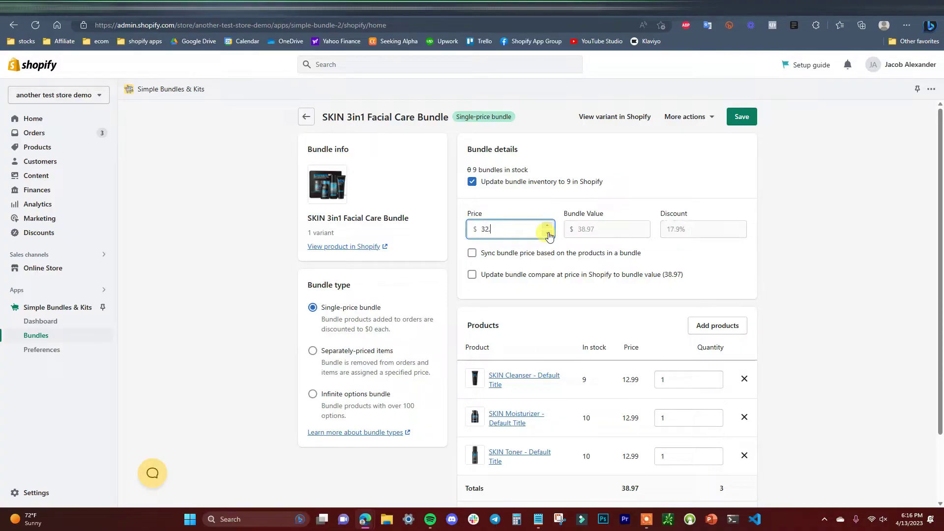
click(794, 262)
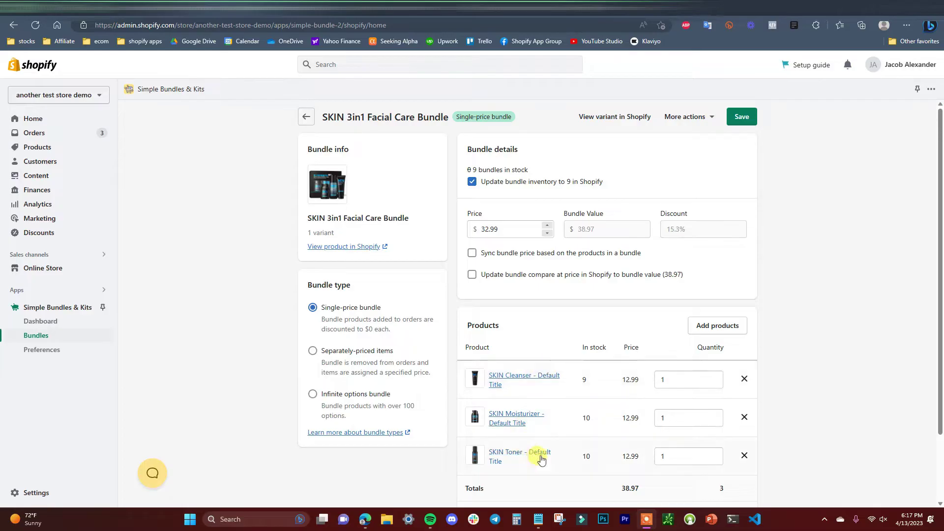
Step: Try syncing the bundle price with its products, turn the sync off again and re-enter 32.99 as the price
click(517, 252)
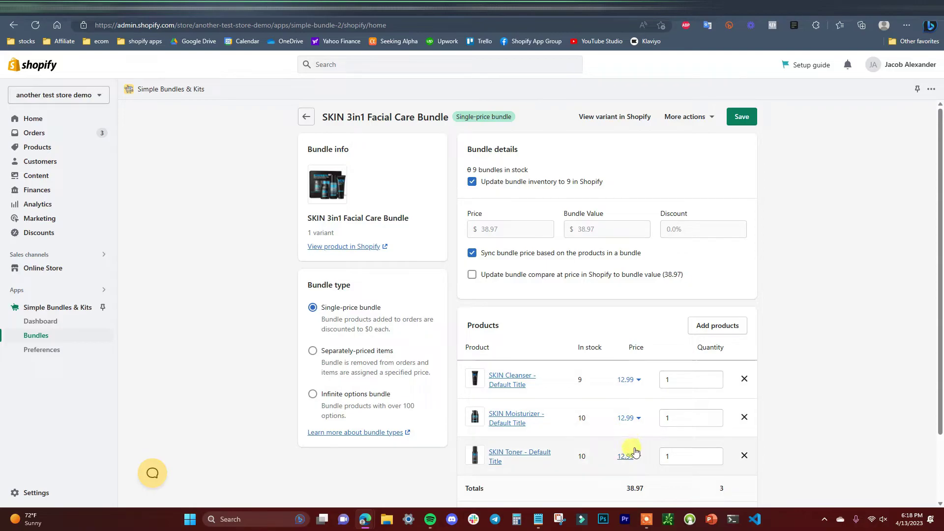
click(509, 259)
drag(501, 230, 465, 231)
text(32.99)
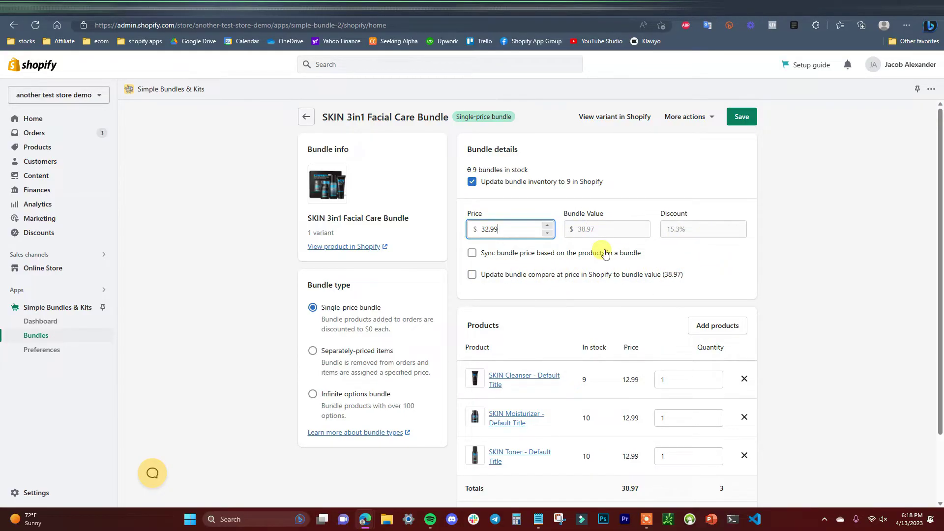
Step: Enable updating the bundle's compare-at price in Shopify to the bundle value and save the bundle
click(494, 275)
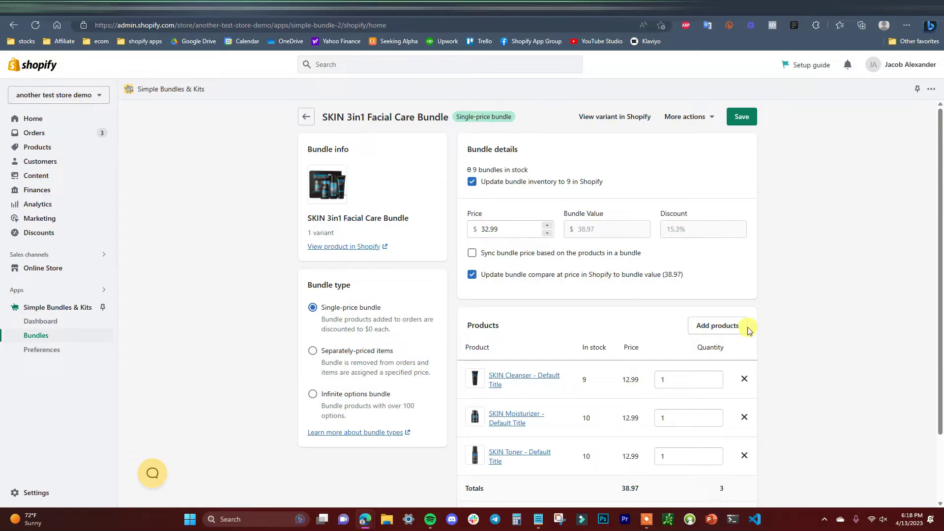
scroll(690, 433, down, 2)
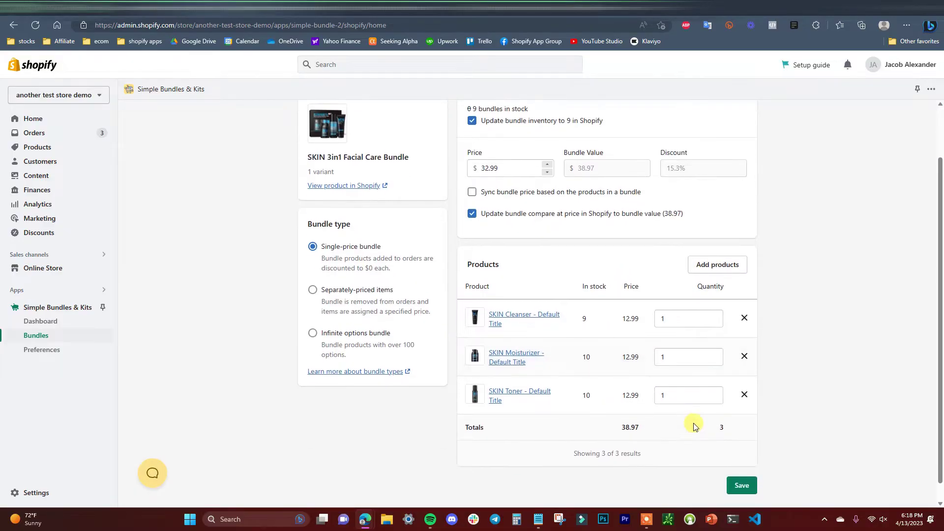
scroll(797, 406, up, 2)
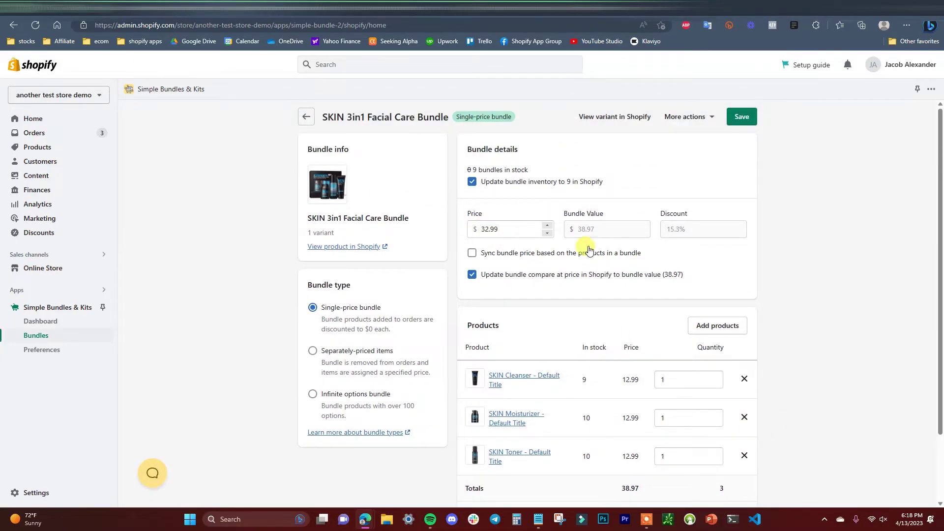
click(740, 118)
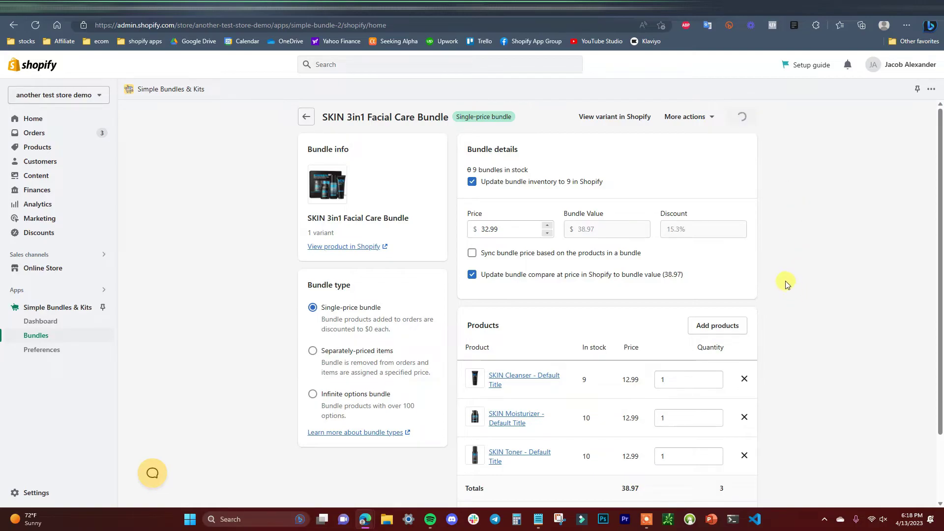
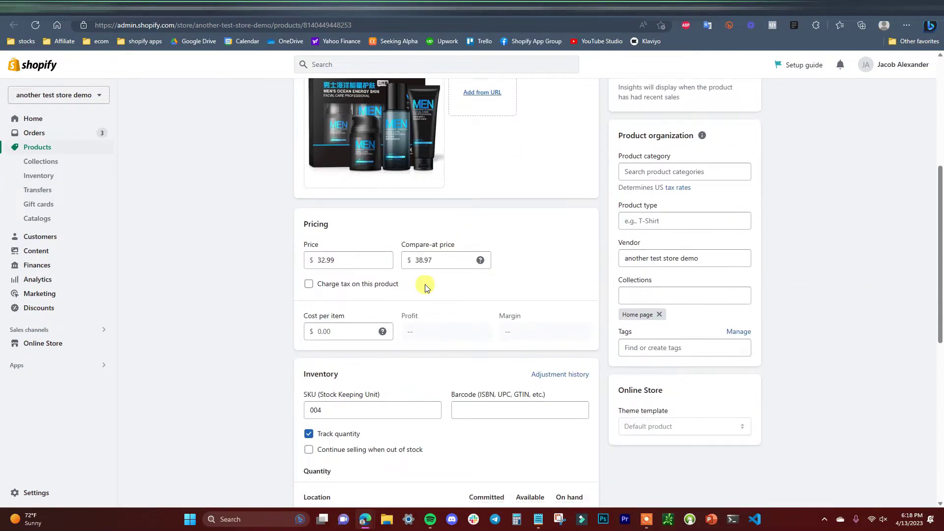
Step: Check the price, compare-at price and inventory quantity on the SKIN 3in1 Facial Care Bundle product page
scroll(400, 297, down, 1)
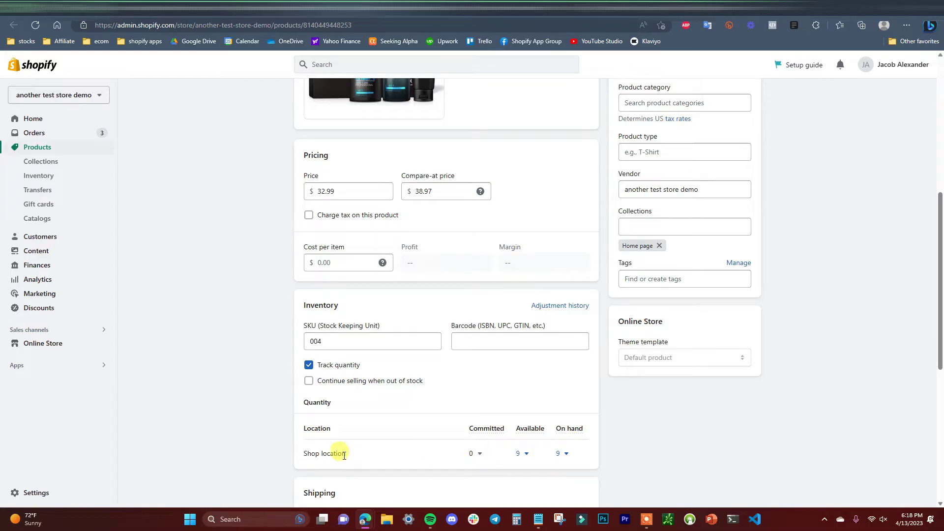
scroll(413, 369, up, 1)
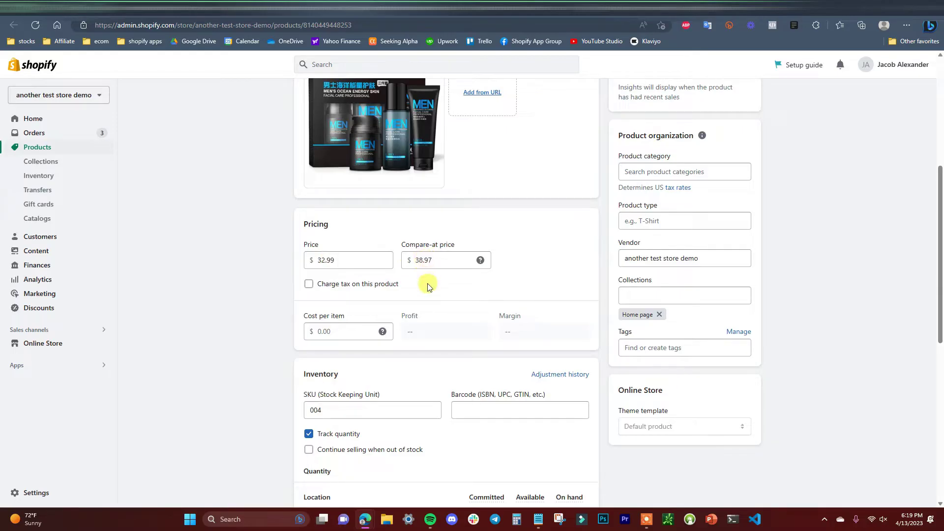
Step: Preview the SKIN 3in1 Facial Care Bundle in the store, place a test order for one bundle, and review the order
scroll(399, 251, up, 5)
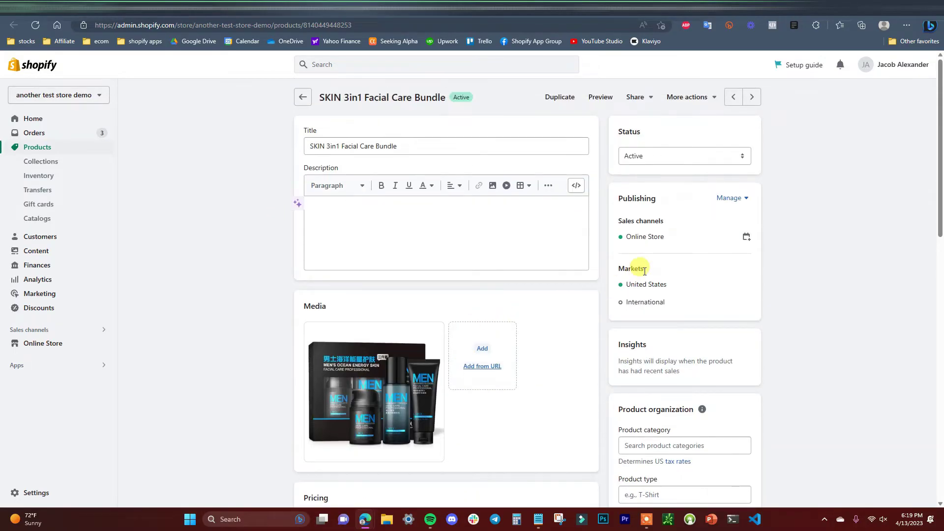
click(602, 98)
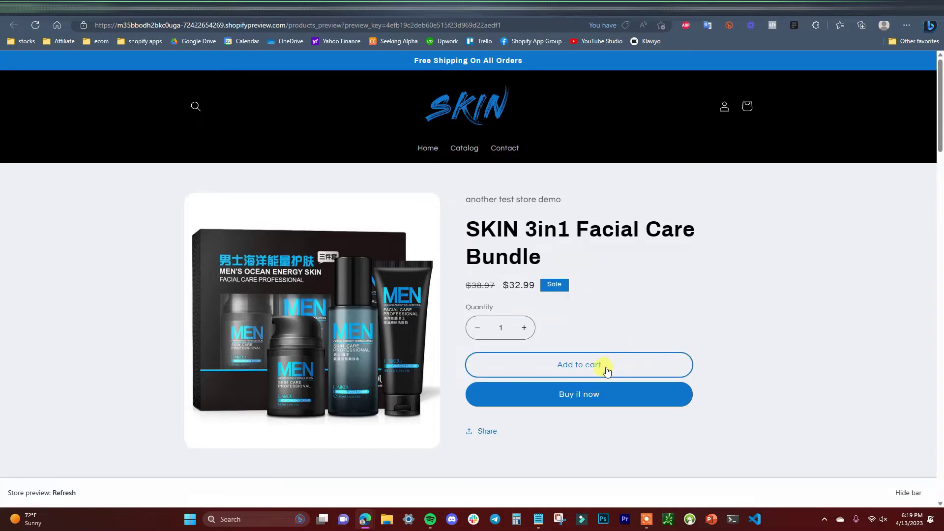
click(565, 365)
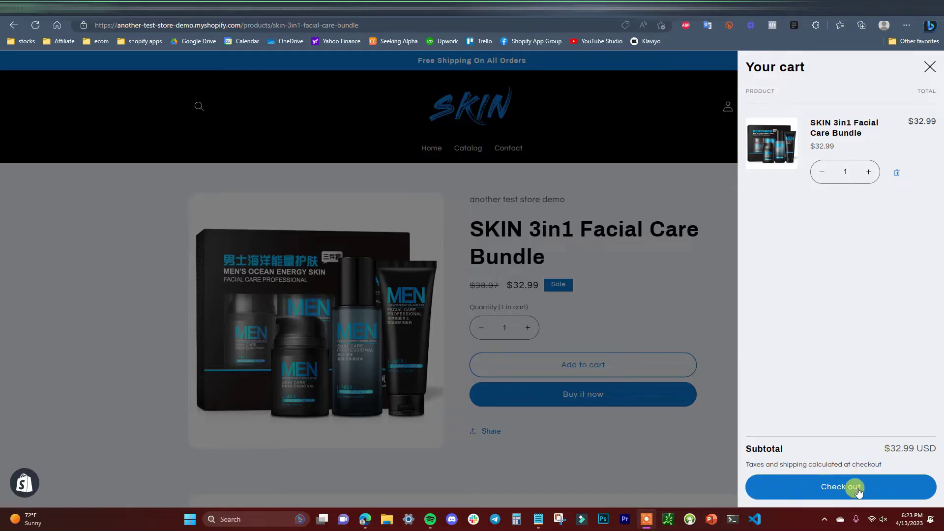
click(873, 491)
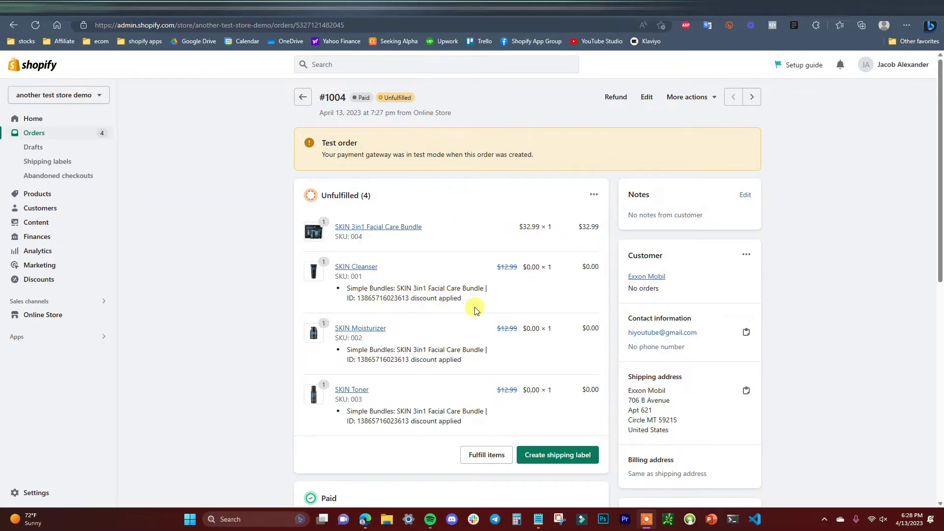
scroll(473, 293, down, 1)
scroll(473, 294, down, 4)
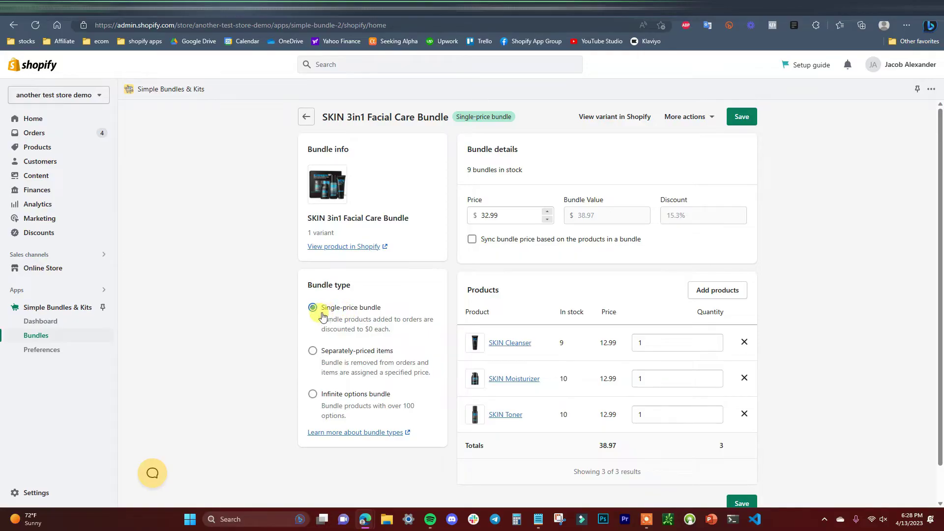
Step: Change the SKIN 3in1 Facial Care Bundle's type to separately-priced items and save the bundle
click(361, 357)
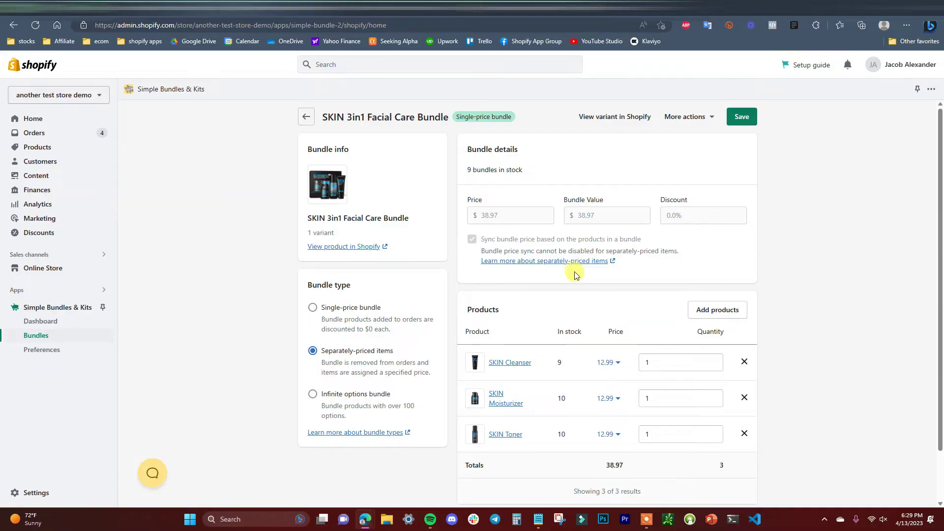
scroll(568, 324, down, 2)
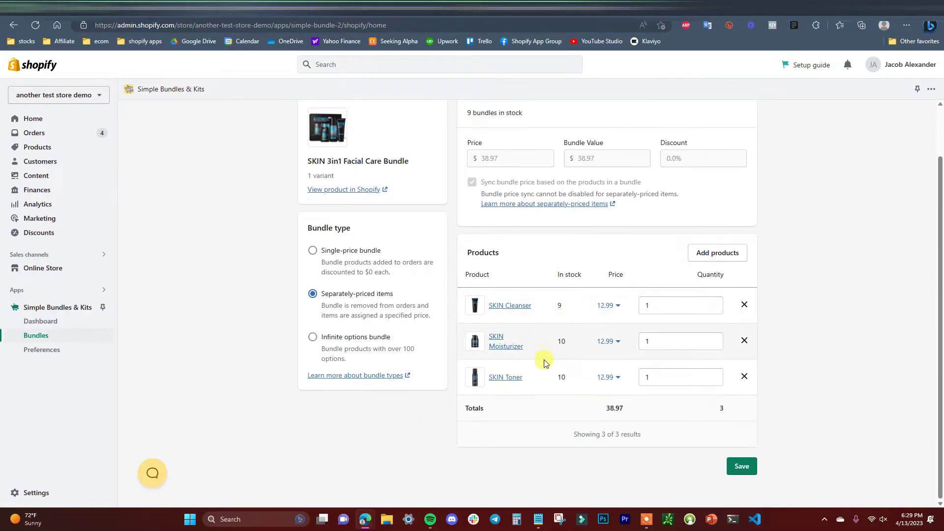
scroll(549, 364, up, 2)
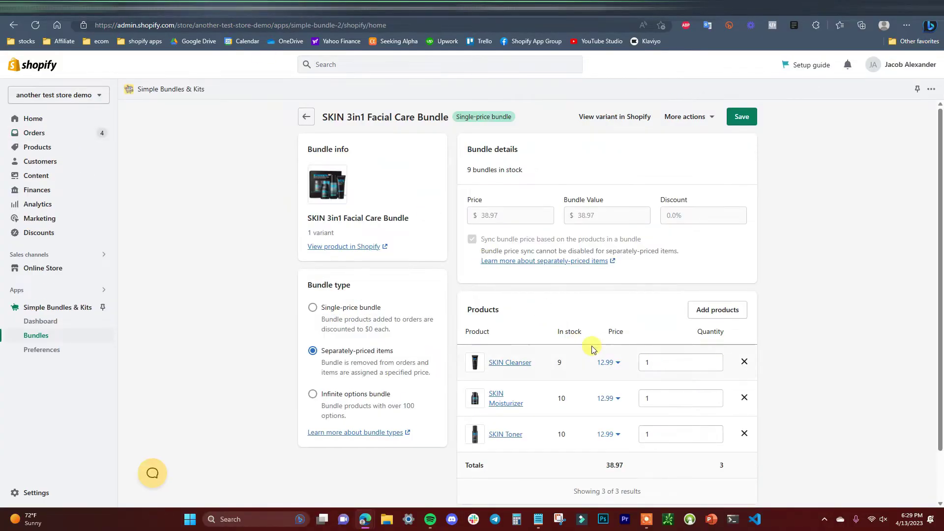
scroll(591, 346, down, 2)
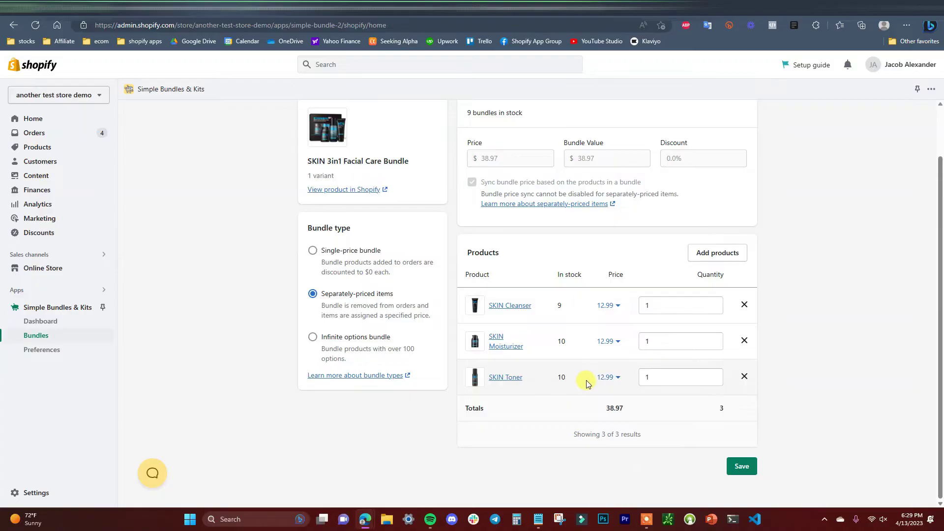
scroll(580, 378, up, 2)
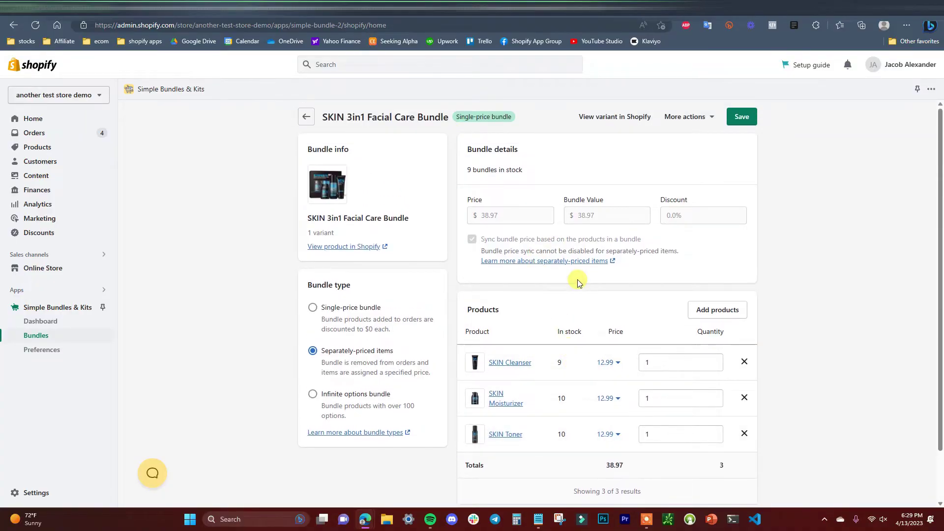
scroll(574, 275, down, 2)
click(743, 464)
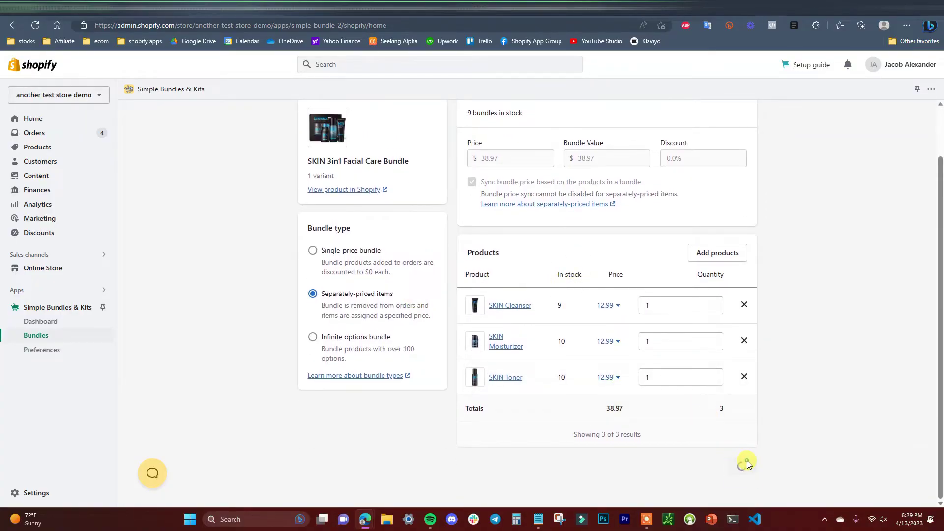
Step: Order one SKIN 3in1 Facial Care Bundle from the online store and check the individual item prices in the order
click(103, 268)
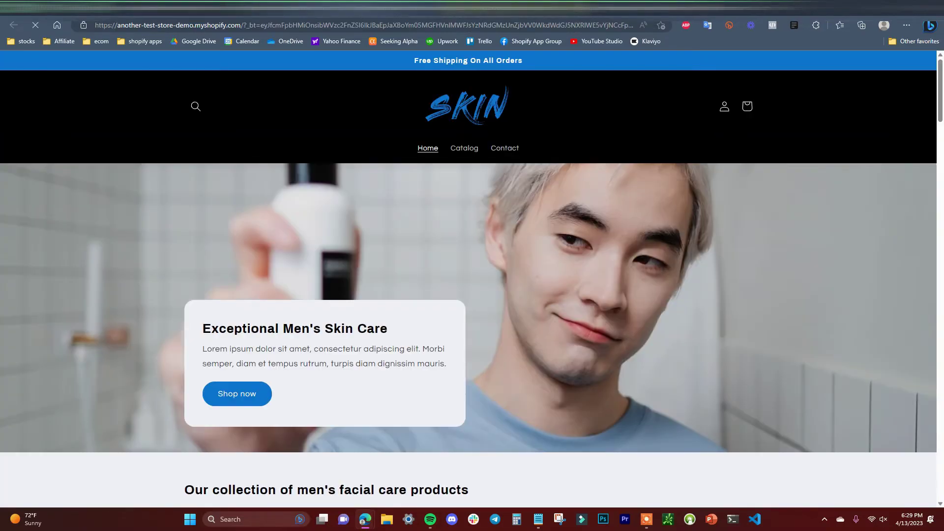
scroll(697, 400, down, 5)
click(688, 416)
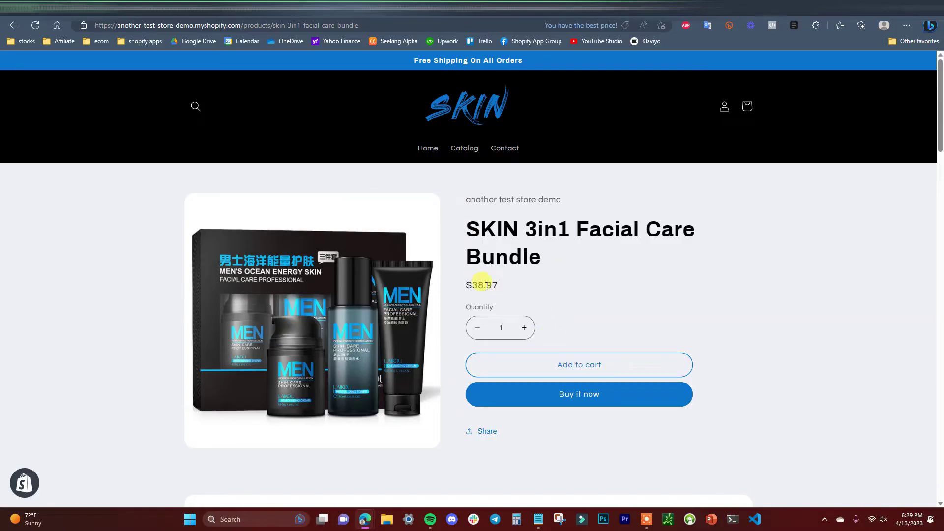
mouse_move(494, 286)
mouse_down()
mouse_move(475, 286)
mouse_move(486, 292)
mouse_up()
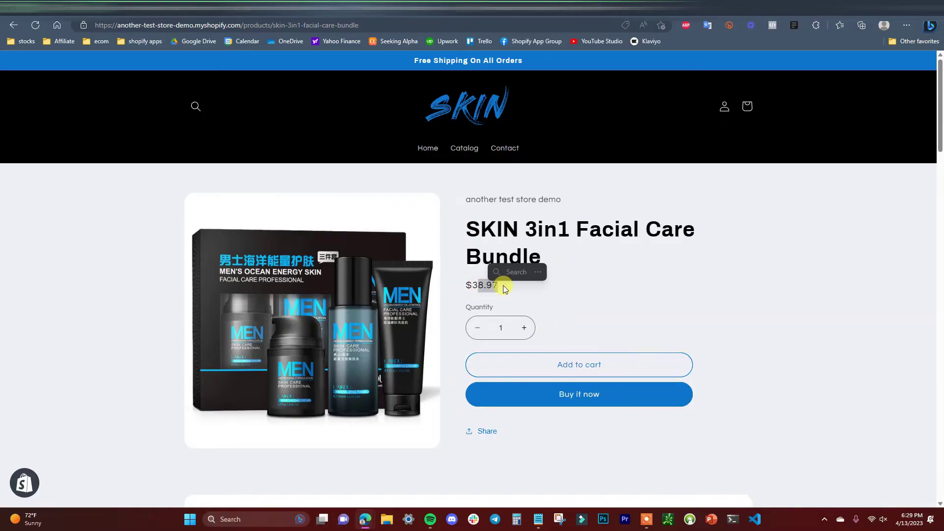
click(615, 366)
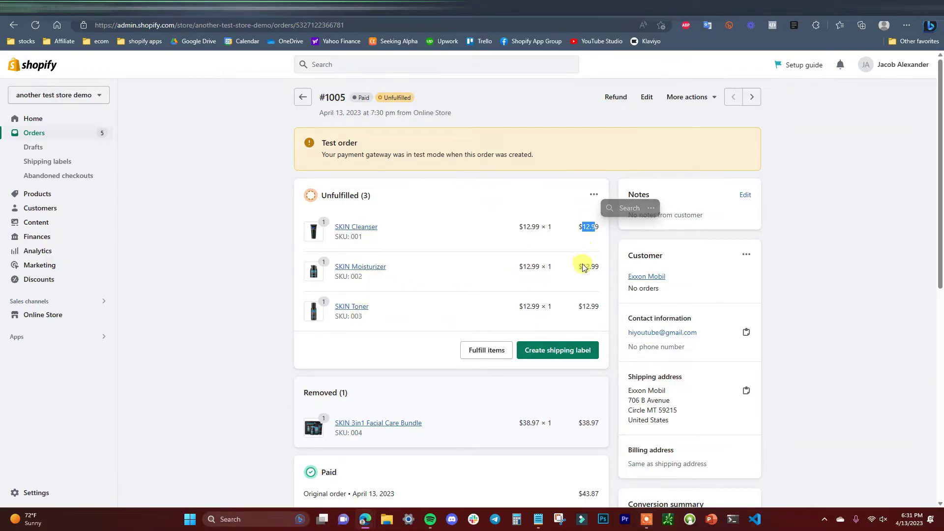
drag(585, 309, 595, 308)
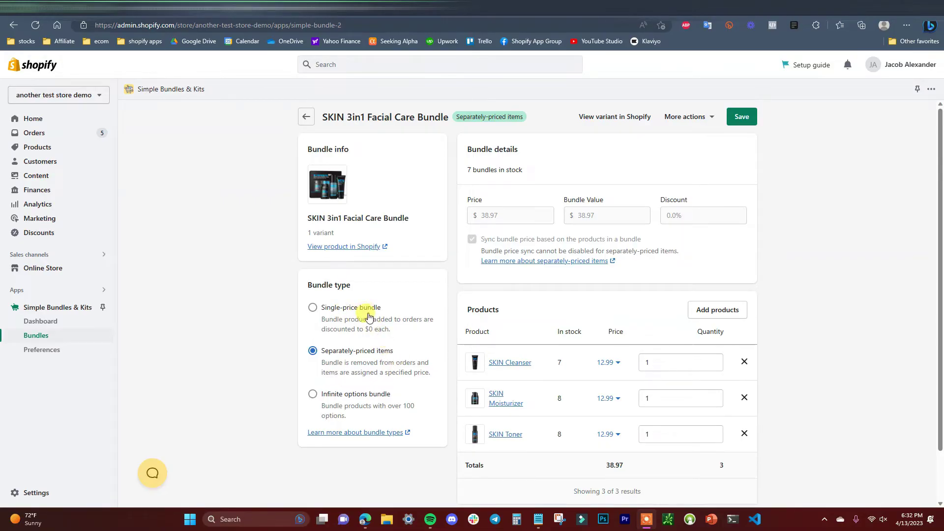
Step: Return the bundle to the single-price type with price sync off, set its price to 32.99 and save it
click(352, 311)
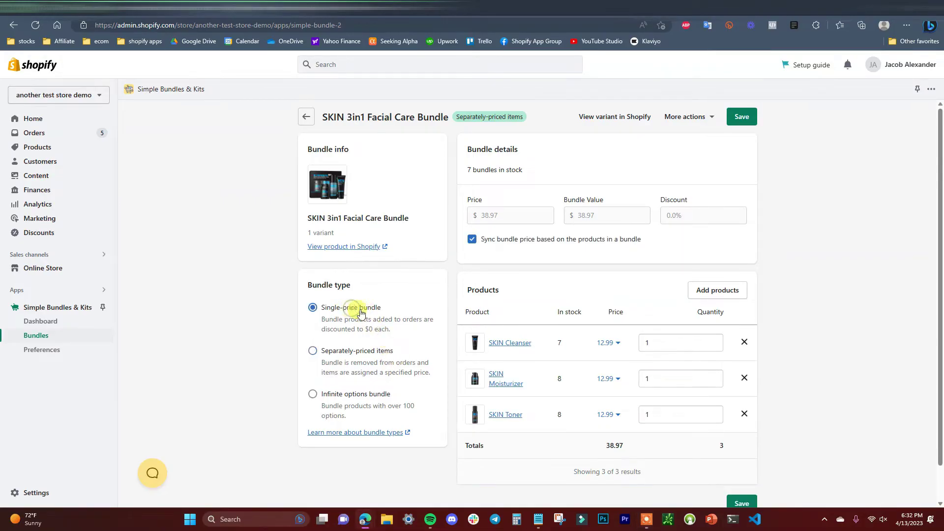
click(531, 240)
drag(508, 216, 442, 203)
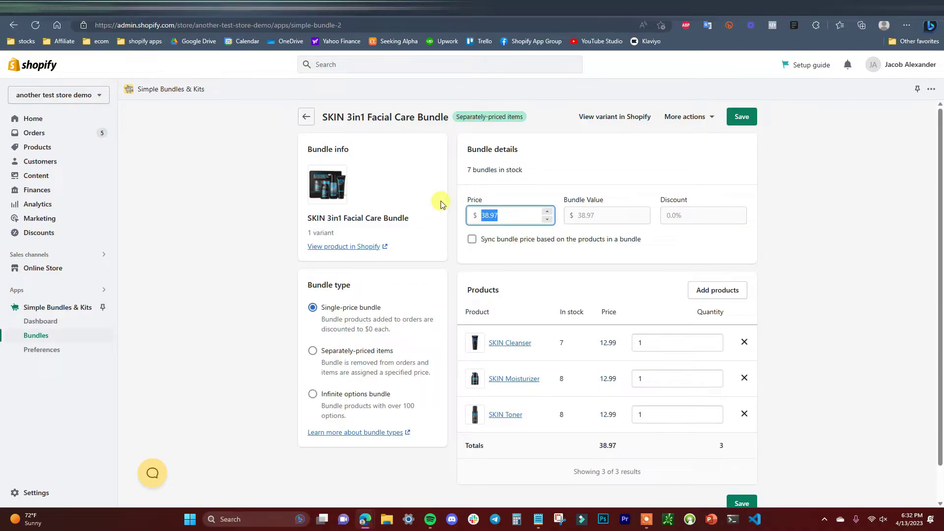
text(32.99)
click(809, 263)
click(743, 118)
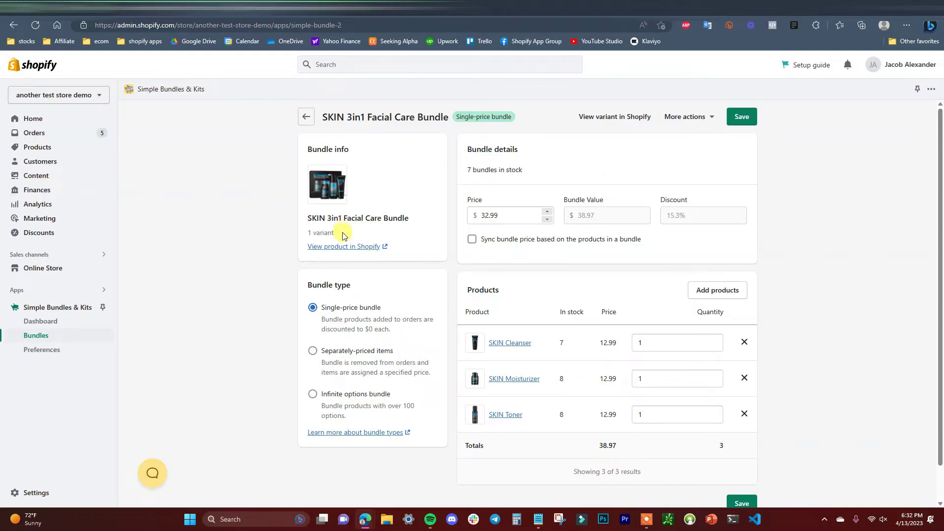
Step: Add a new product titled Shirt & Hat Bundle to the store
click(64, 147)
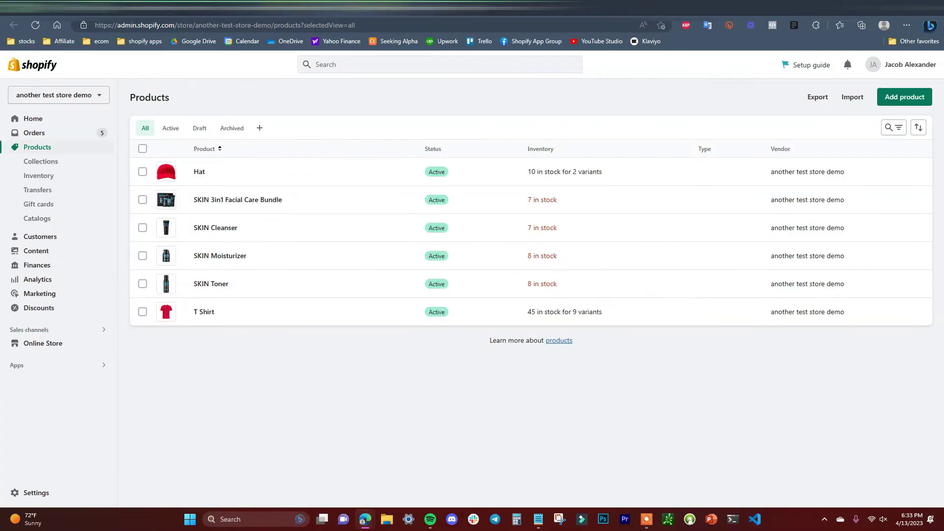
click(885, 98)
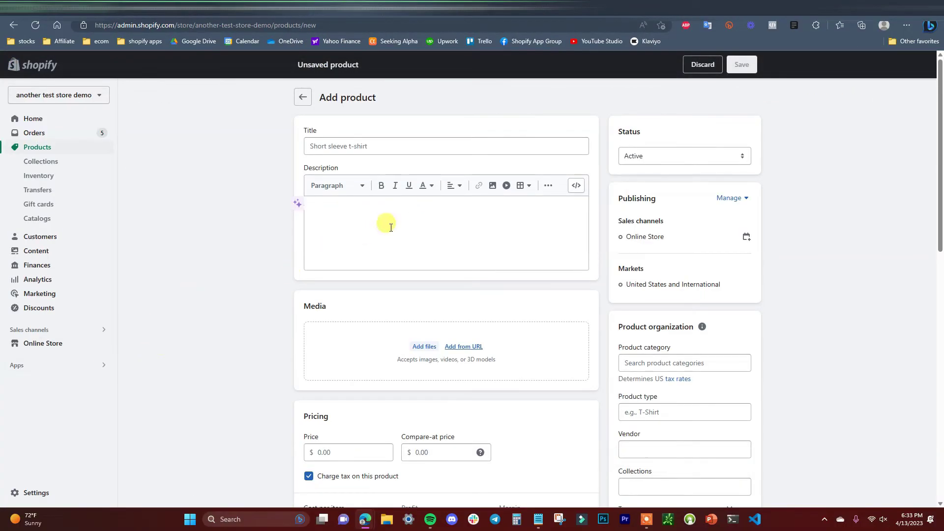
click(414, 150)
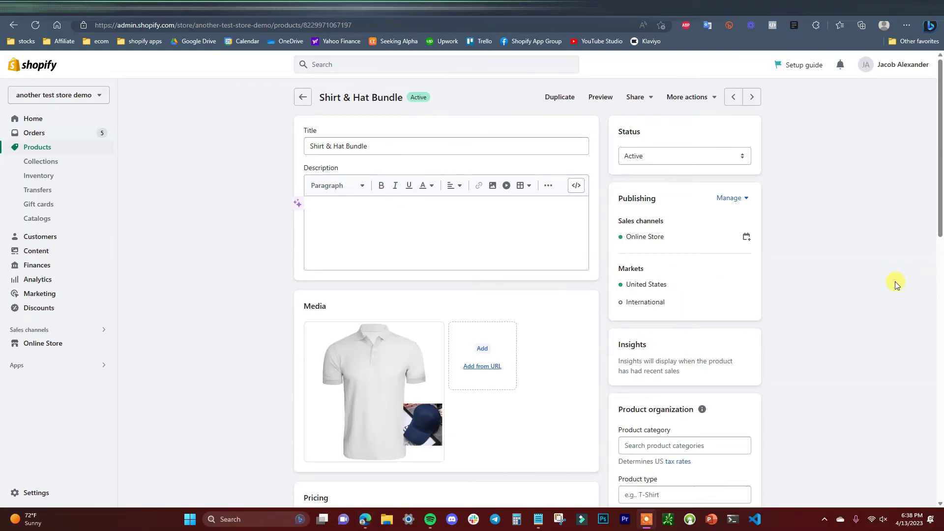
Step: Review the title, pricing, SKU and inventory settings of the Shirt & Hat Bundle product
triple_click(381, 146)
click(390, 146)
scroll(409, 247, down, 8)
scroll(586, 287, up, 2)
scroll(544, 280, down, 1)
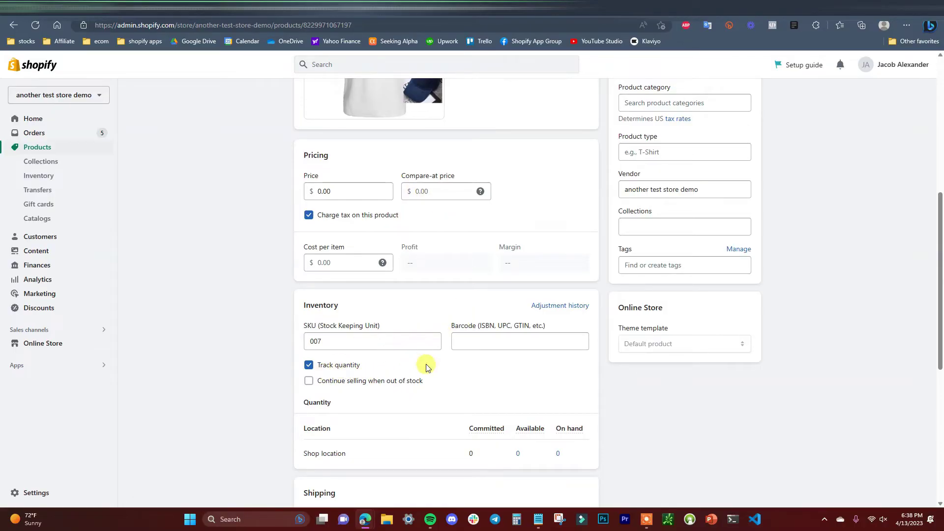
scroll(570, 391, up, 5)
scroll(570, 391, up, 2)
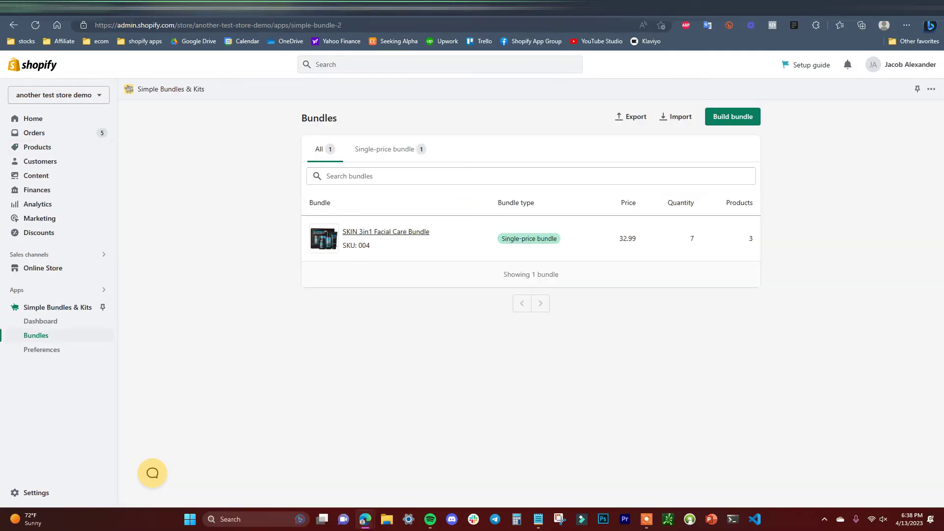
Step: Build a new bundle from the Shirt & Hat Bundle product and select the infinite options bundle type
click(731, 117)
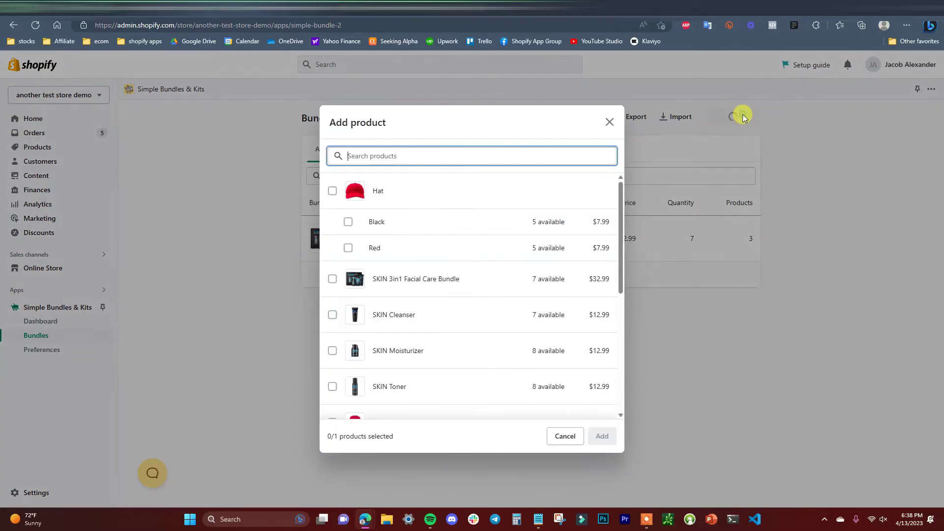
click(332, 278)
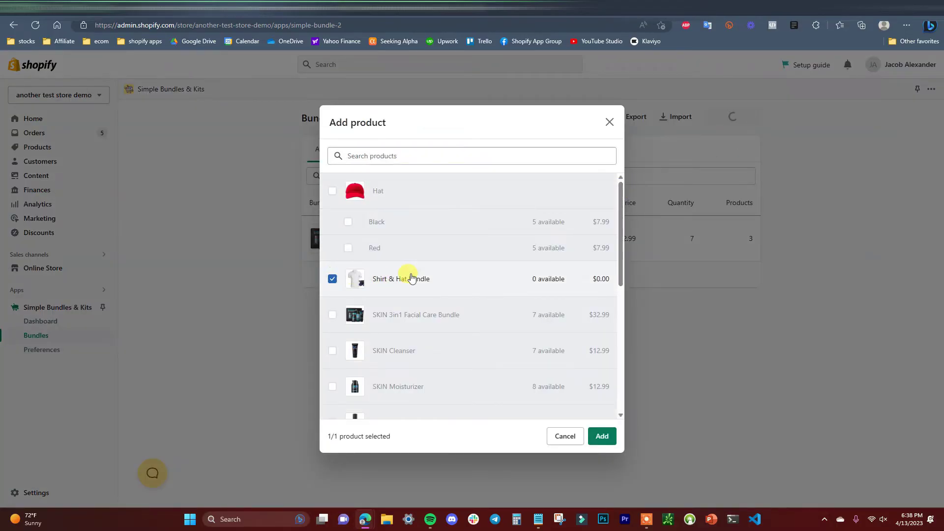
click(602, 436)
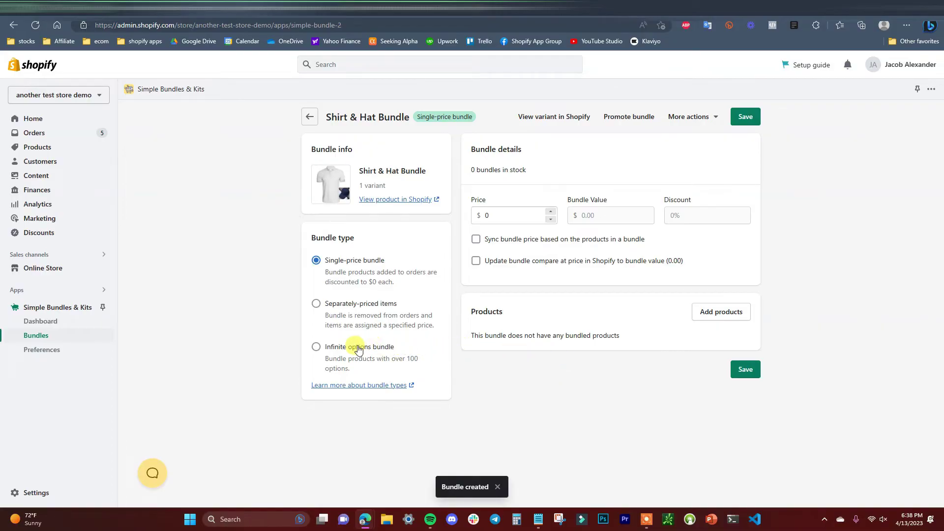
click(355, 352)
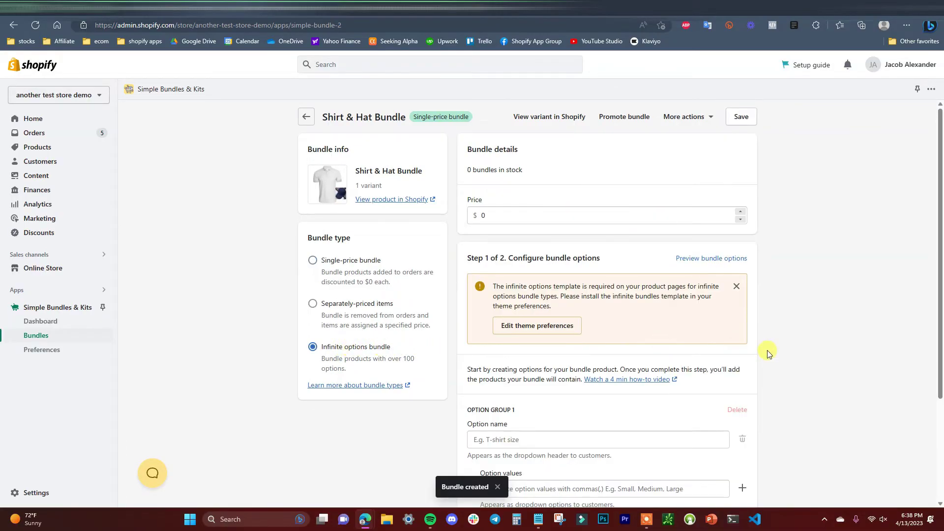
Step: Name the first option group's option Hat Color and give it the values Black and Red
scroll(844, 336, down, 1)
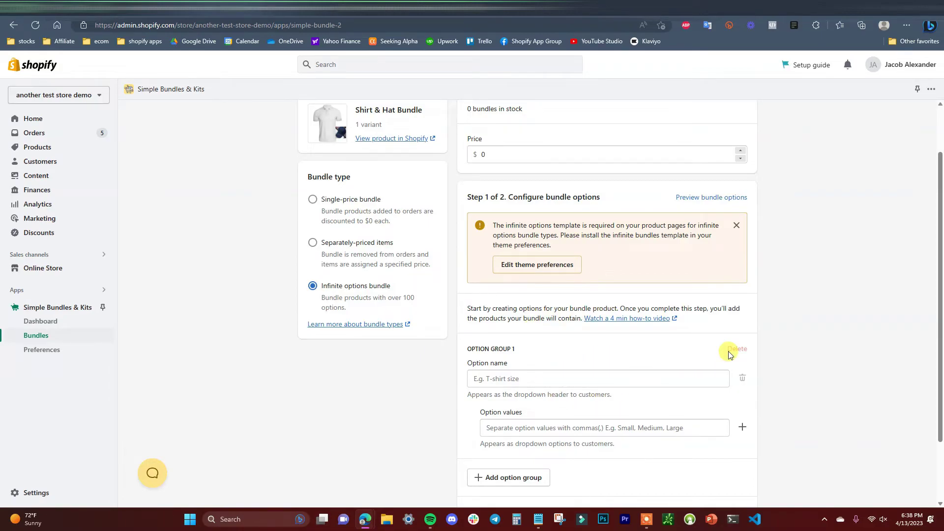
scroll(733, 355, down, 2)
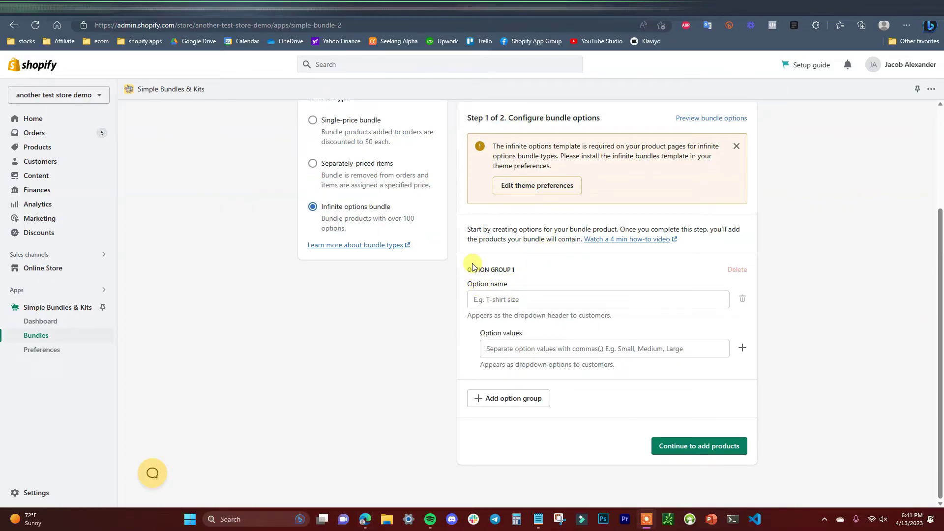
drag(515, 265, 473, 269)
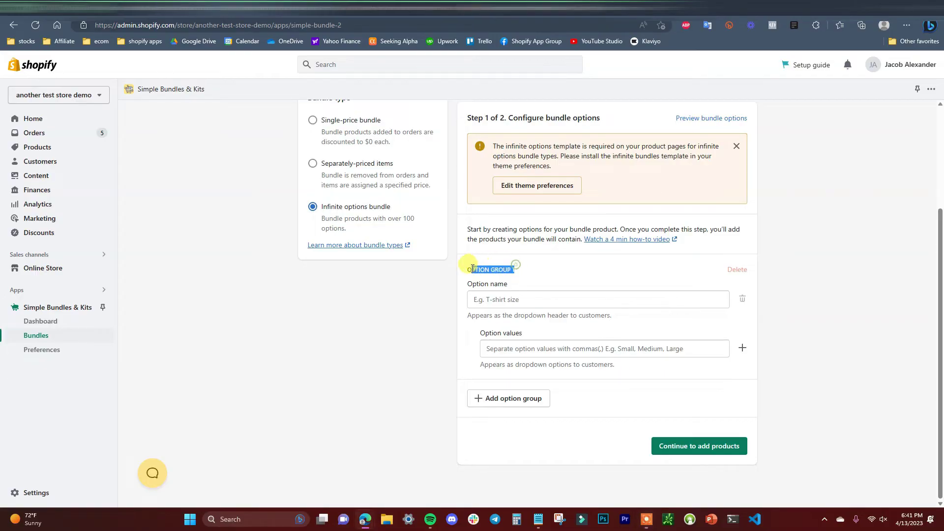
click(484, 285)
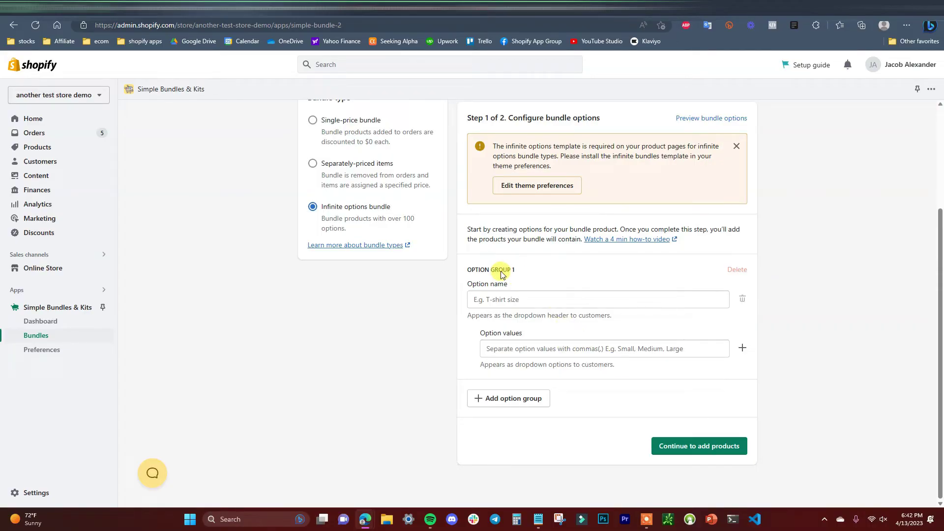
click(542, 299)
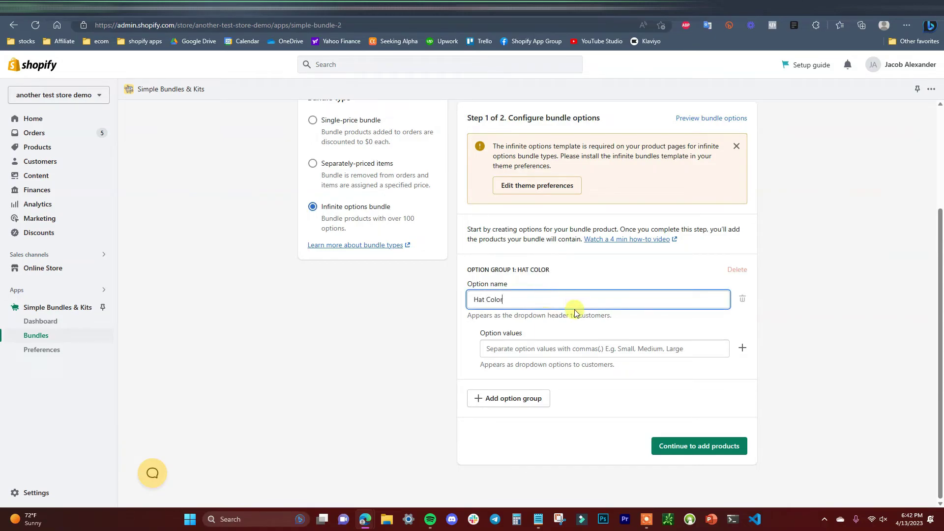
click(558, 348)
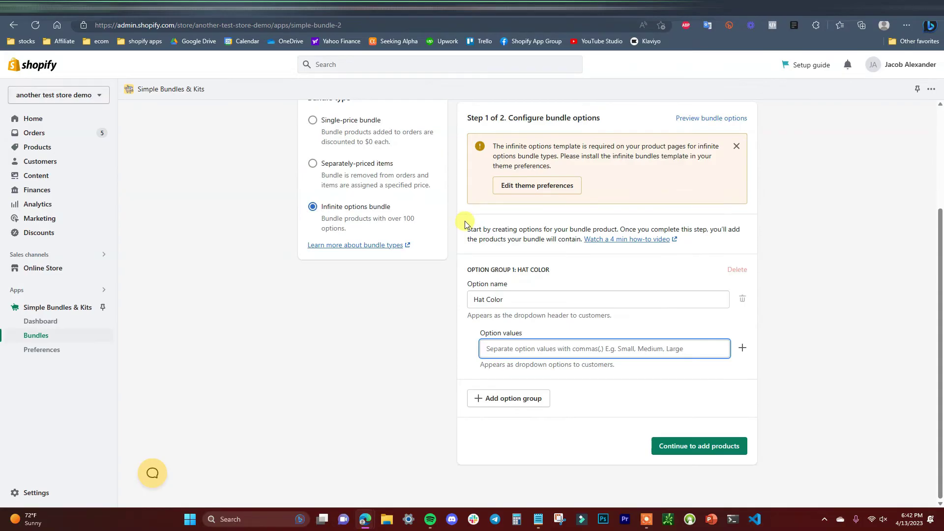
text(Black, Red)
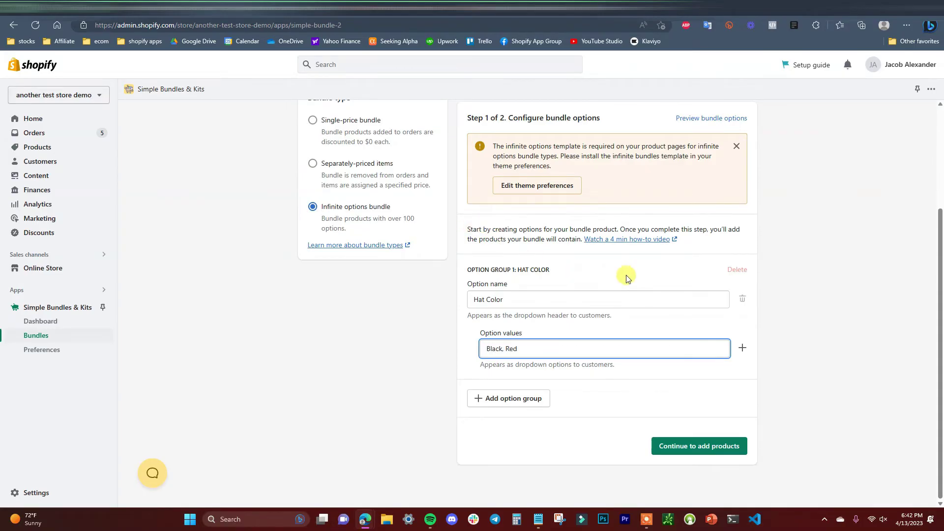
Step: Add a second option group to the bundle and check the T Shirt product's variants in the store's products
click(534, 401)
scroll(533, 344, down, 2)
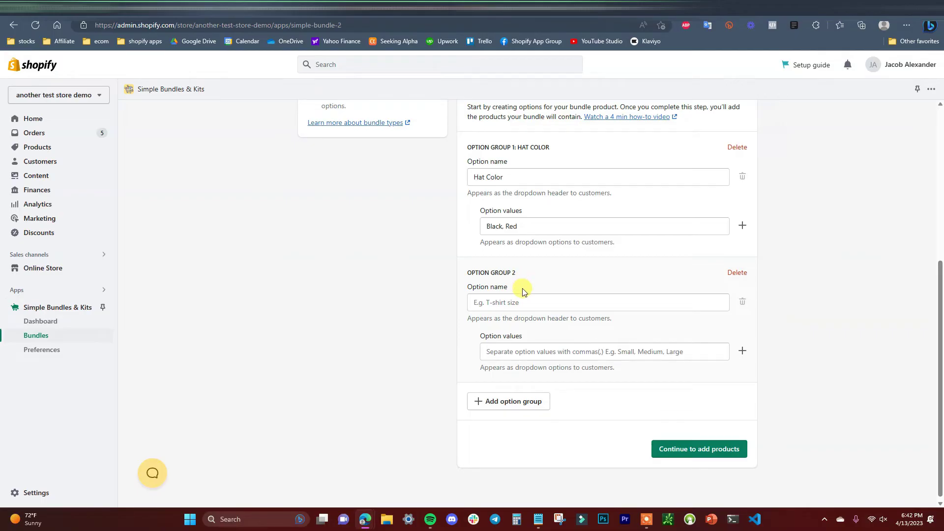
click(373, 7)
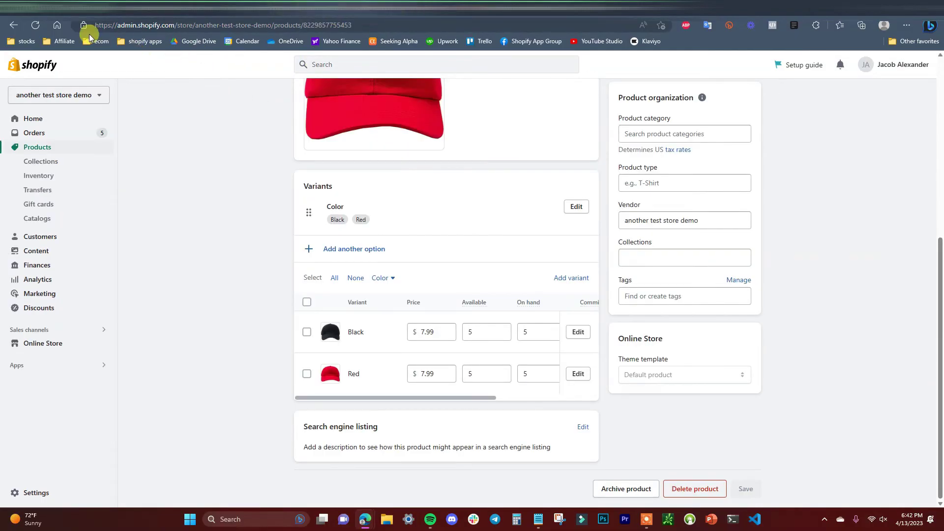
click(15, 30)
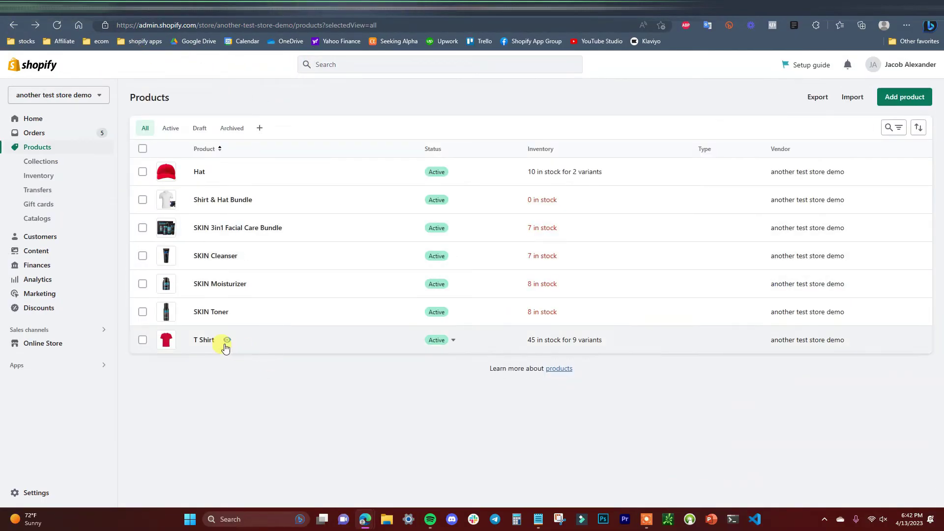
click(204, 340)
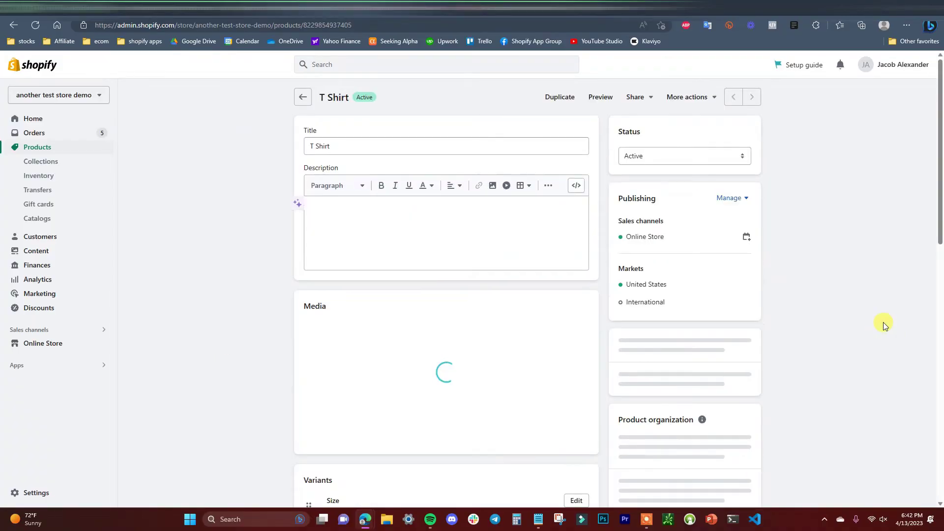
scroll(879, 320, down, 10)
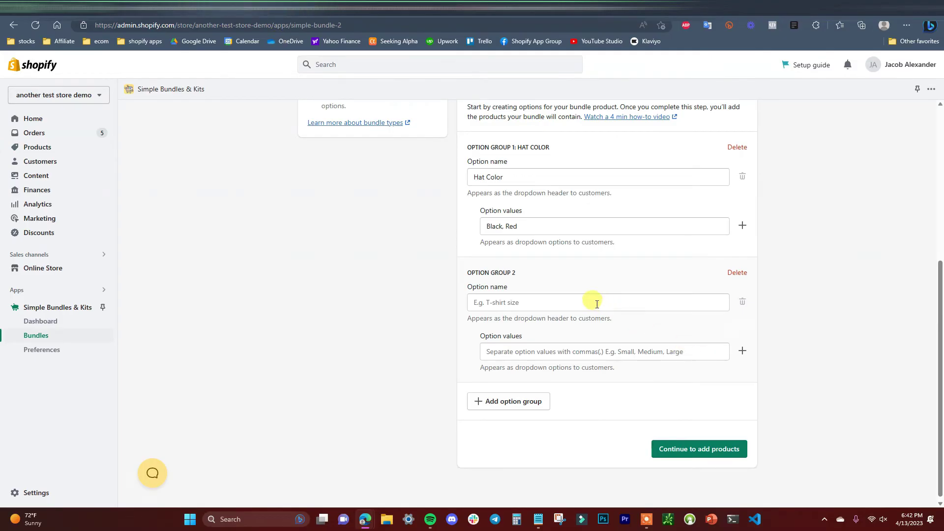
Step: Name the second group's option T Shirt Size and give it the values S, M and L
click(596, 300)
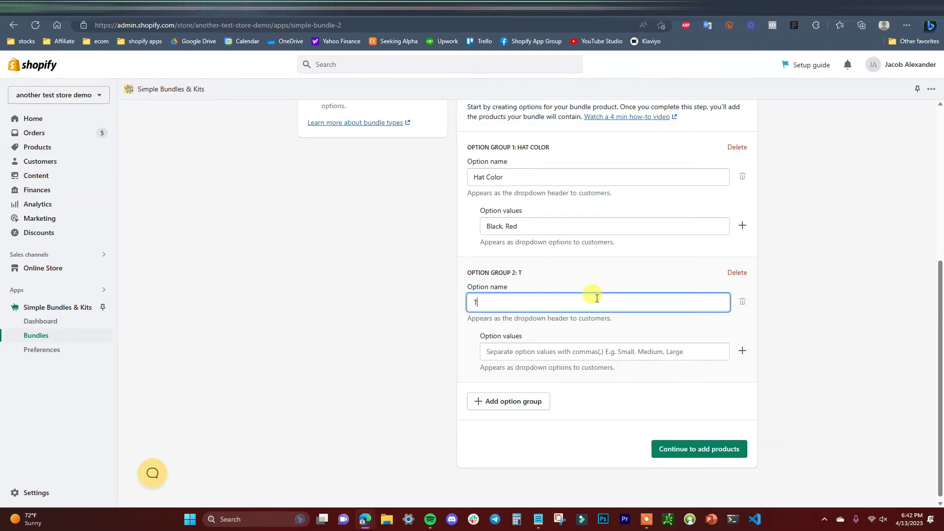
text(T Shirt Size)
click(578, 350)
text(S, M, L)
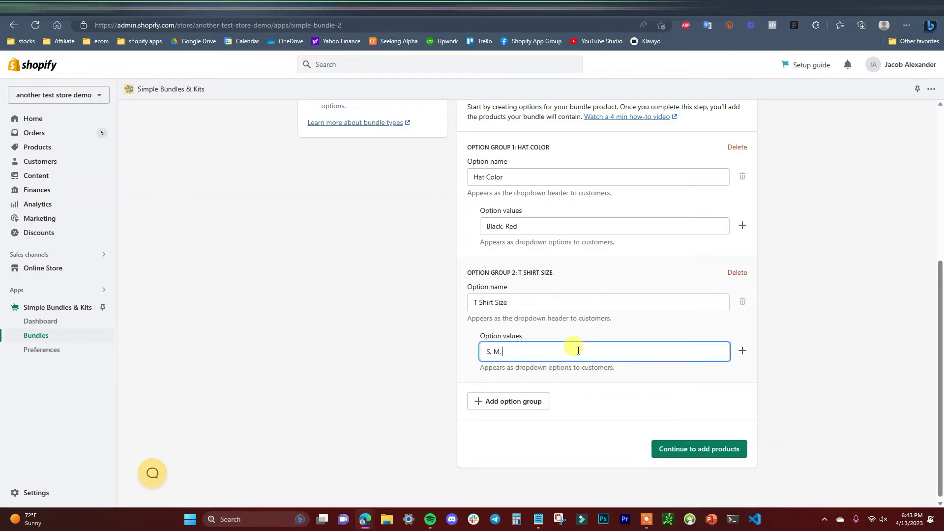
Step: Add a T Shirt Color option to the second option group with the values Black, Red and Berry
click(742, 352)
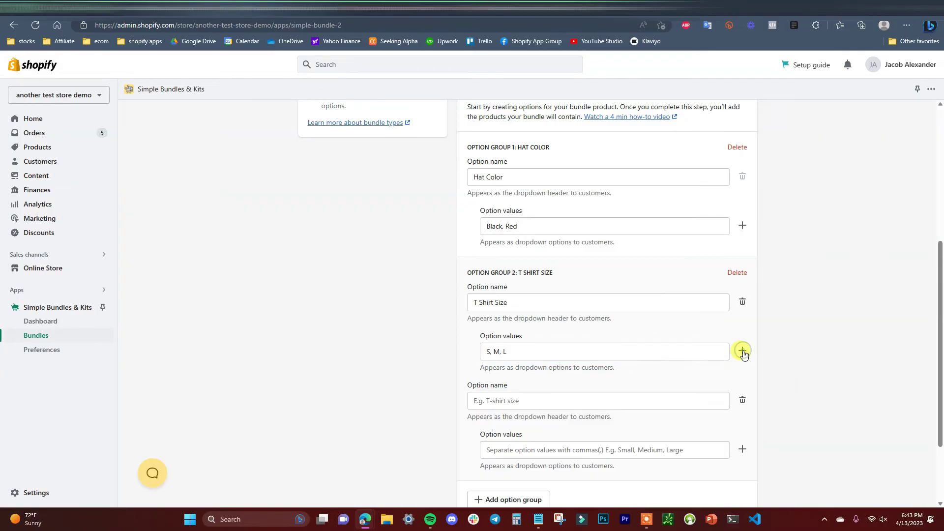
scroll(639, 349, down, 1)
click(552, 342)
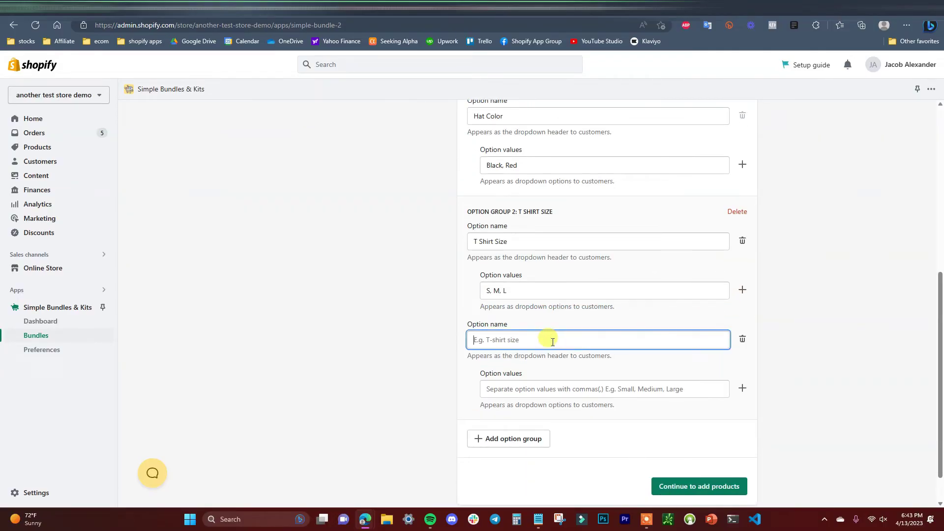
text(T Shirt Color)
key(Tab)
text(B)
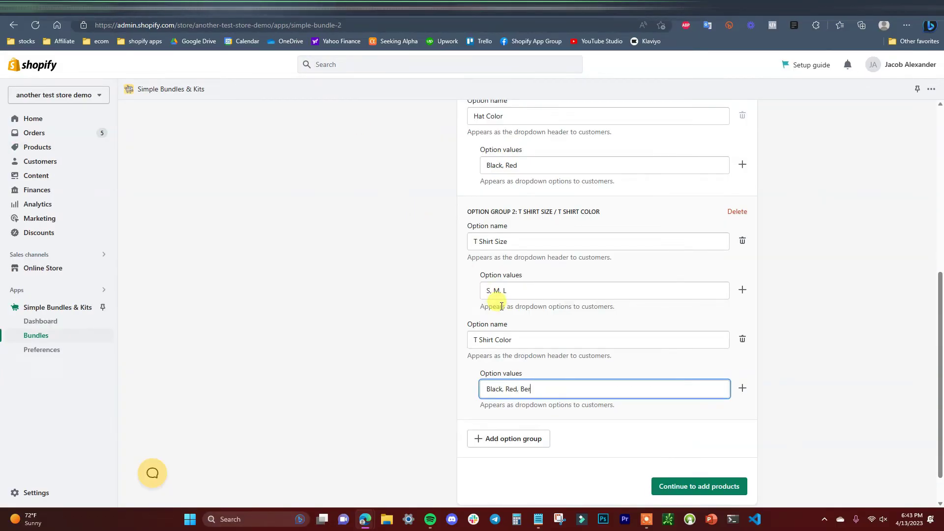
scroll(796, 376, up, 2)
scroll(812, 376, down, 2)
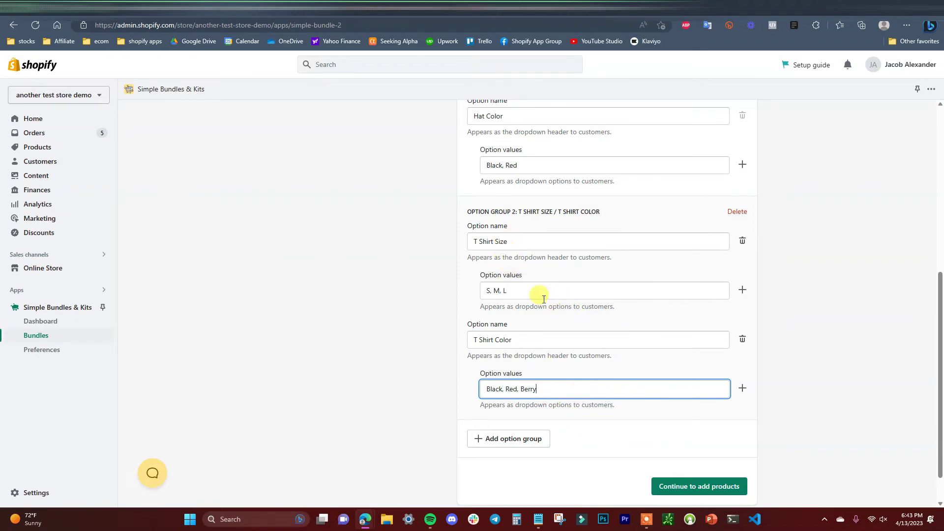
click(742, 388)
scroll(573, 408, down, 3)
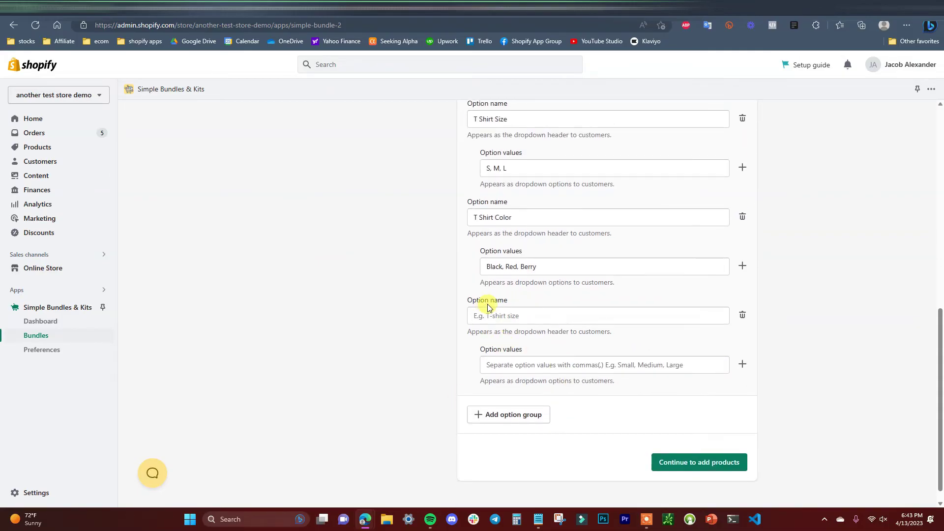
scroll(474, 178, up, 4)
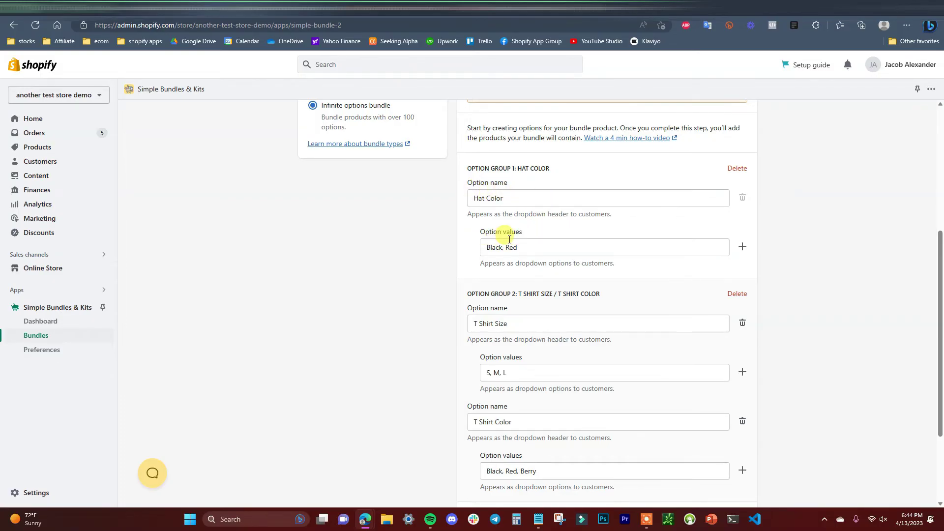
Step: Check the Hat Color and T Shirt option groups and continue to adding the bundle's products
scroll(500, 239, down, 1)
scroll(528, 188, down, 1)
scroll(528, 189, up, 3)
scroll(540, 210, down, 3)
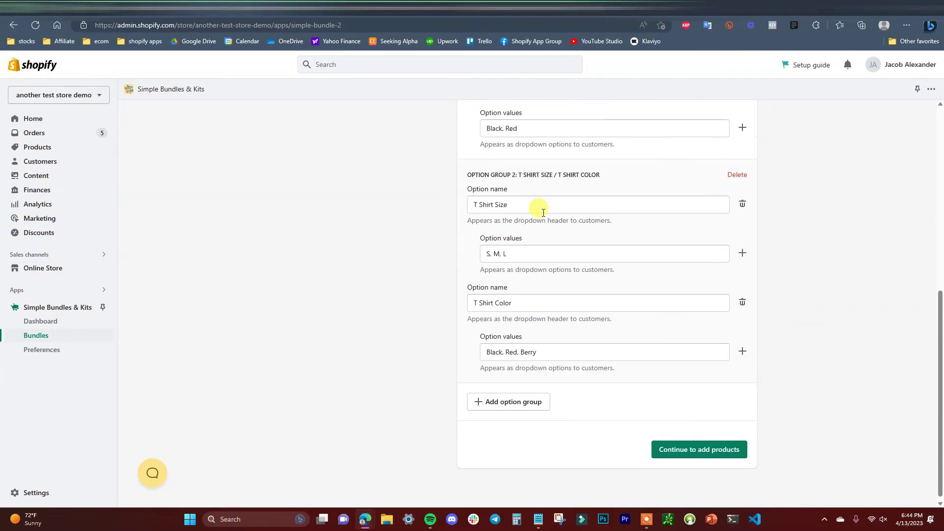
click(708, 445)
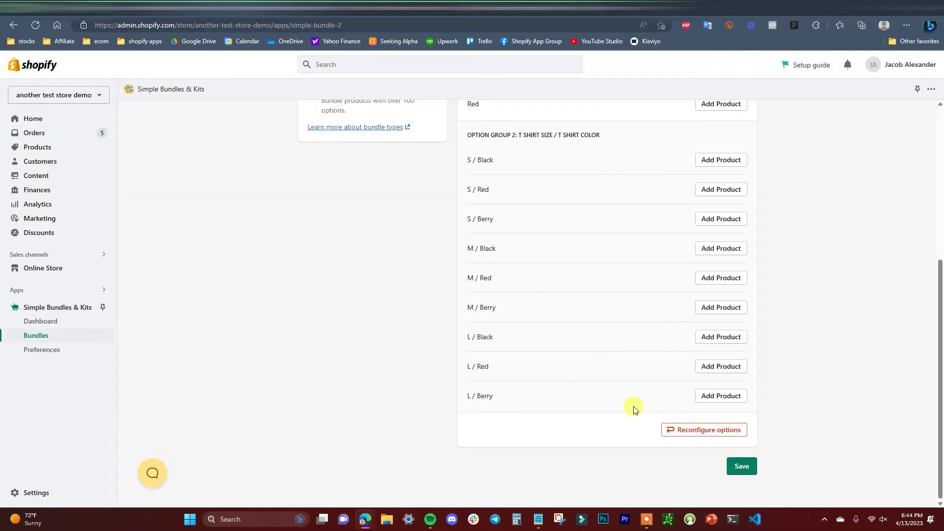
Step: Examine the option combinations of both groups and preview the Hat Color, T Shirt Size and T Shirt Color dropdowns
scroll(605, 396, up, 3)
scroll(605, 390, up, 1)
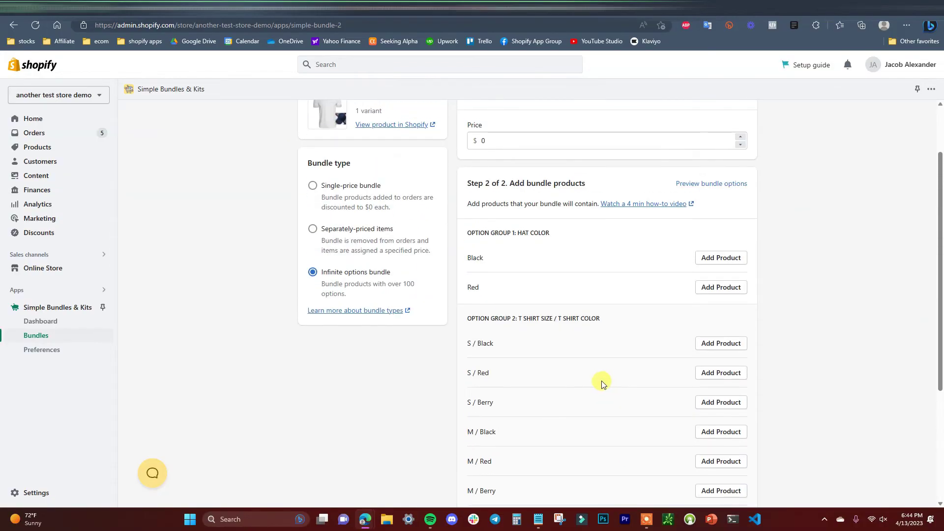
scroll(590, 325, down, 1)
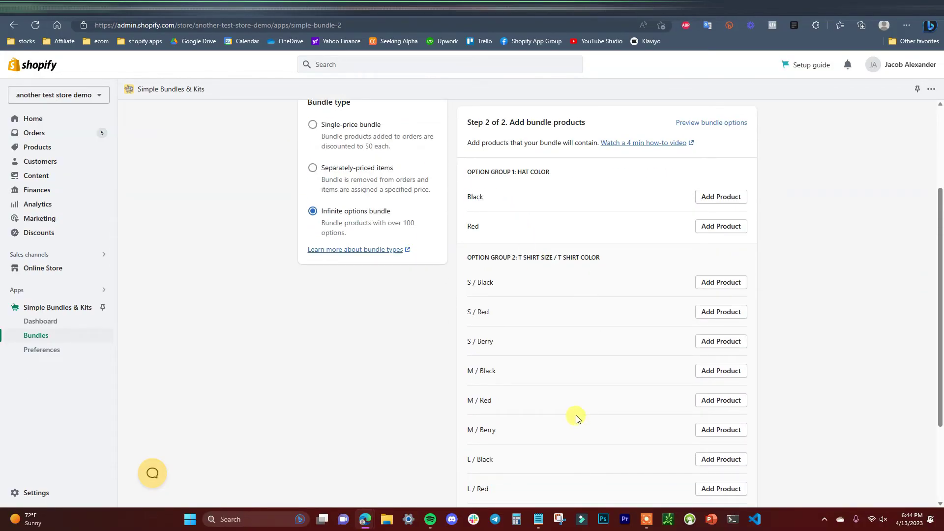
scroll(589, 297, down, 2)
scroll(595, 297, up, 1)
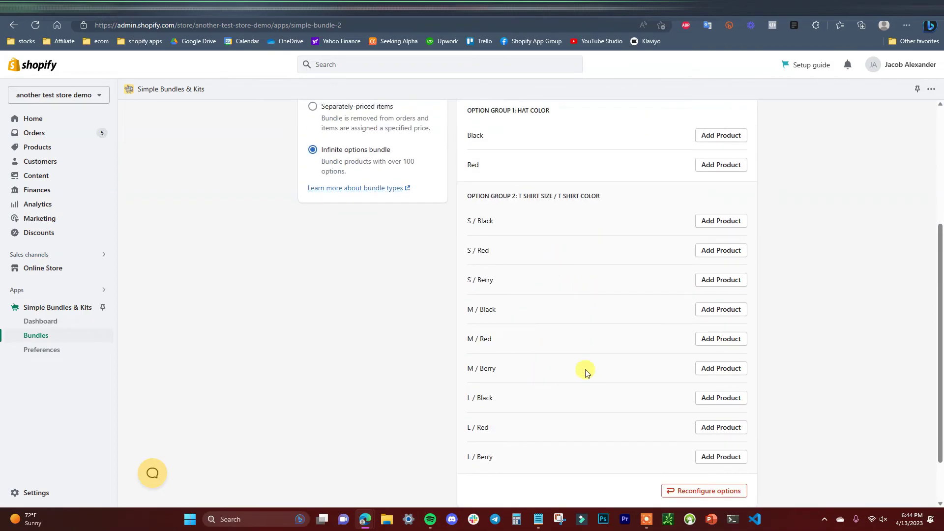
scroll(595, 432, up, 3)
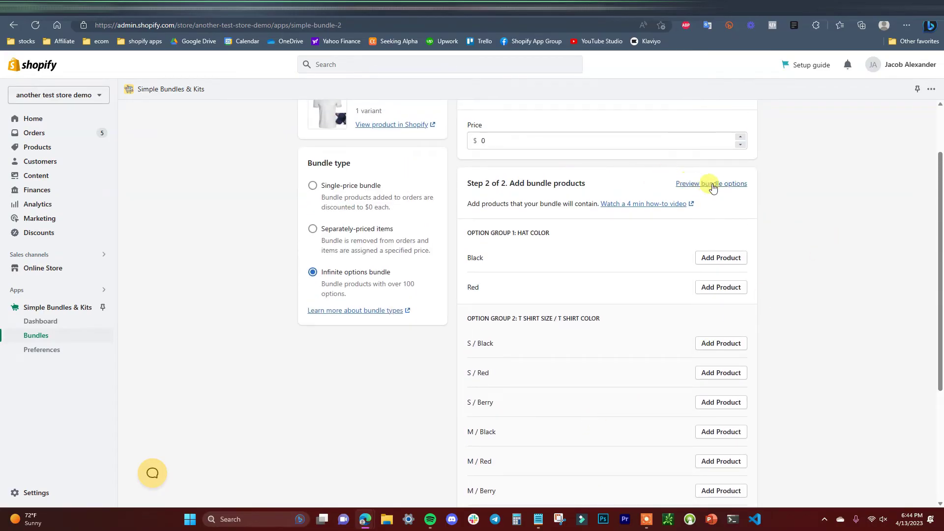
click(730, 185)
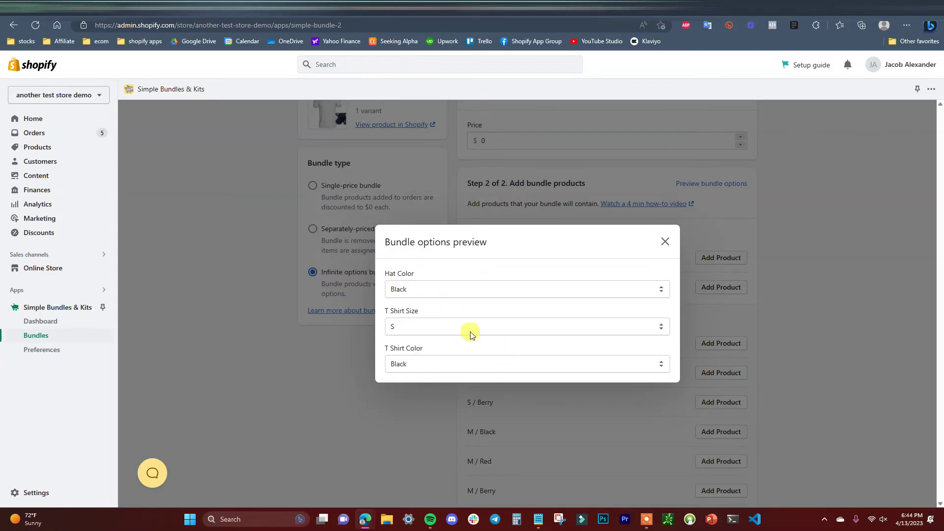
click(458, 290)
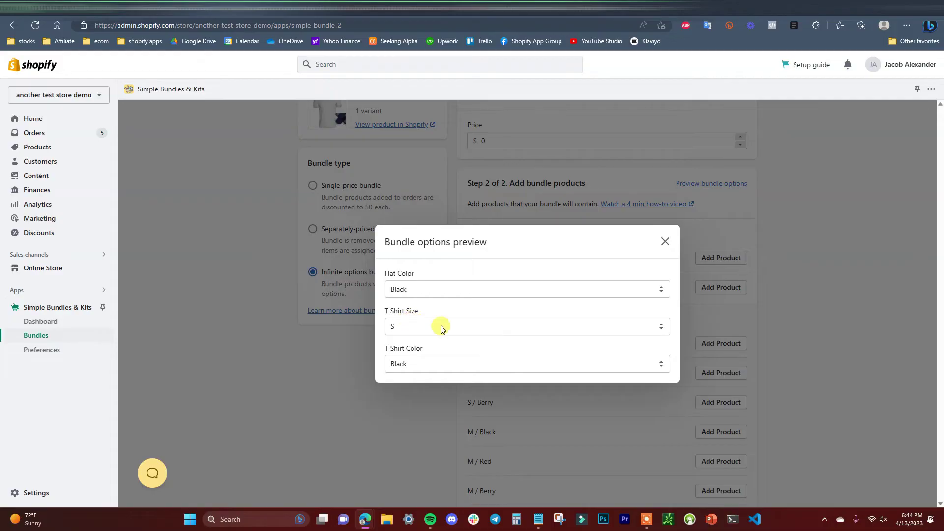
click(462, 327)
click(434, 323)
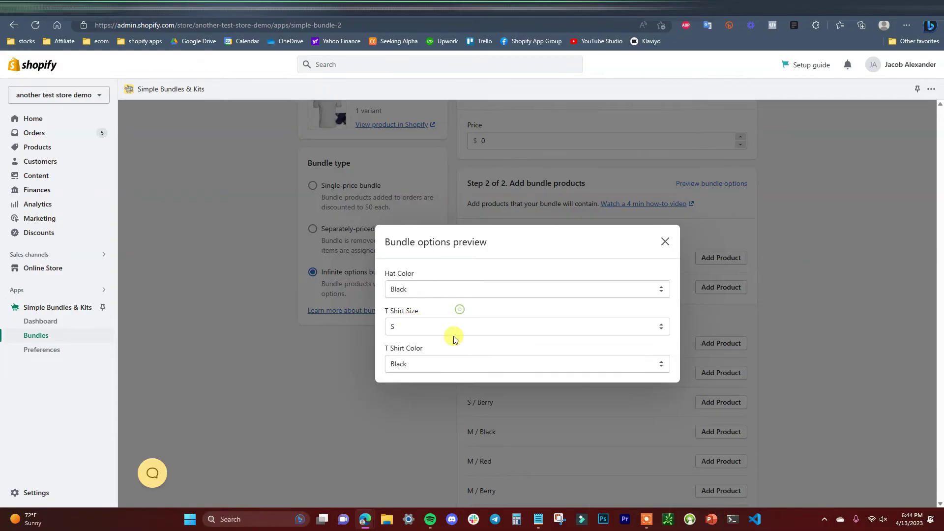
click(461, 364)
key(Escape)
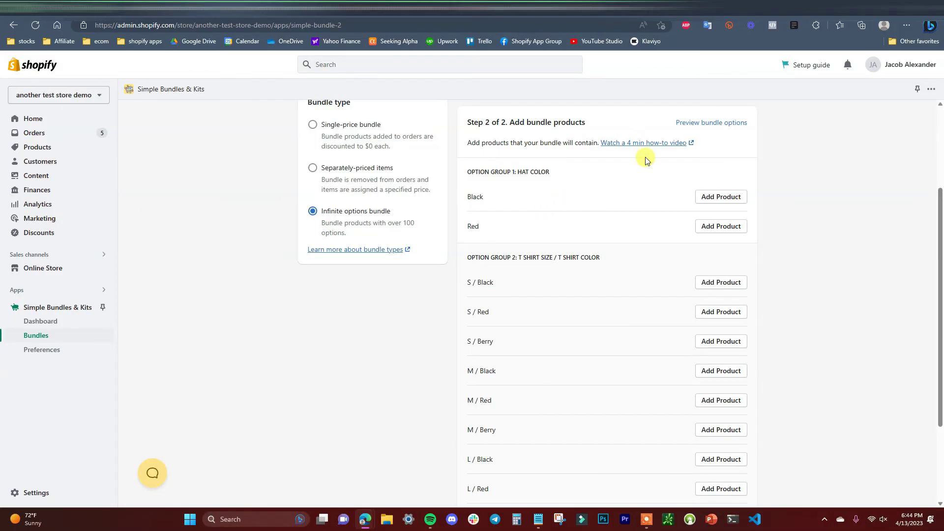
Step: Assign the Hat product's Black variant to the Black value of the Hat Color group
click(732, 197)
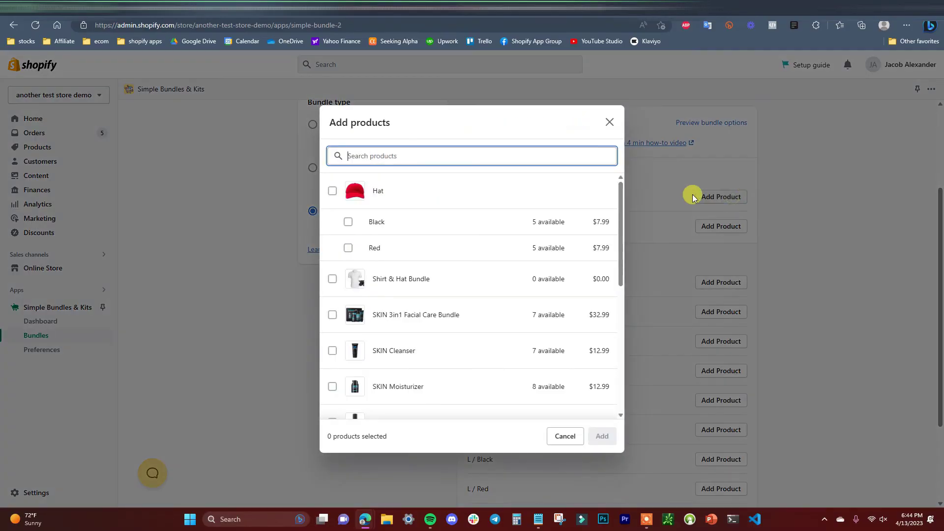
scroll(529, 289, down, 3)
scroll(526, 288, down, 3)
scroll(522, 286, up, 6)
click(376, 221)
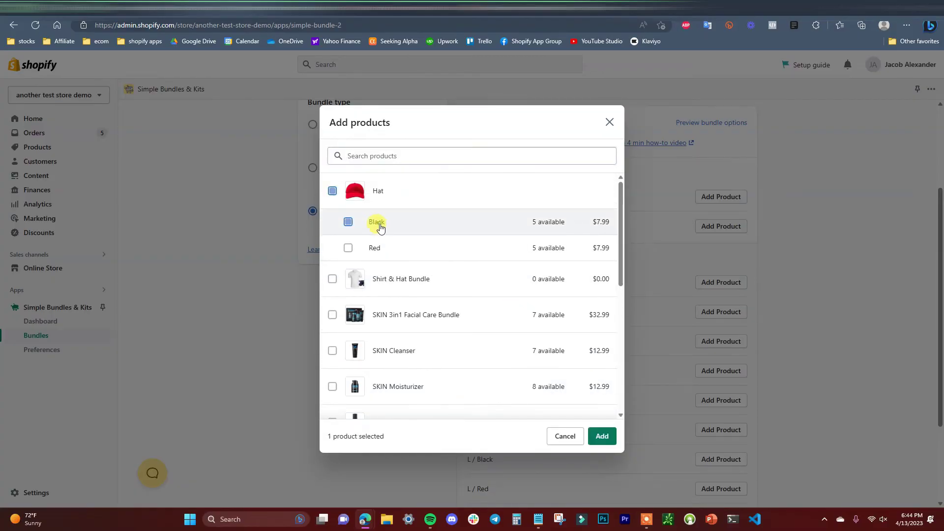
click(602, 436)
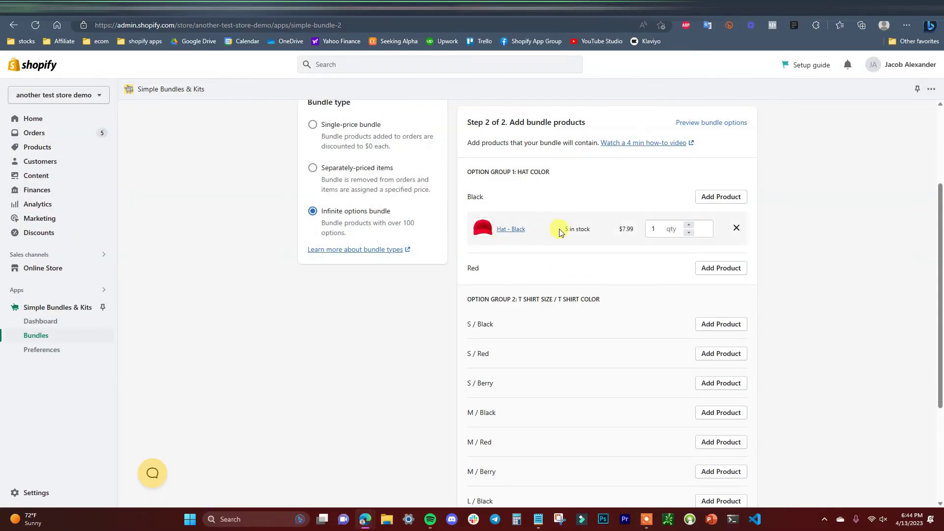
Step: Assign the Hat product's Red variant to the Red value of the Hat Color group
click(721, 268)
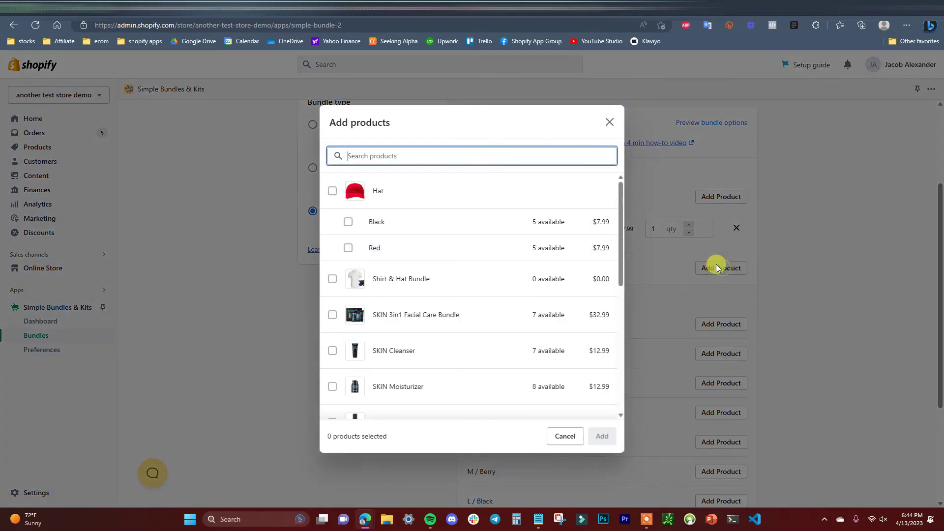
click(349, 247)
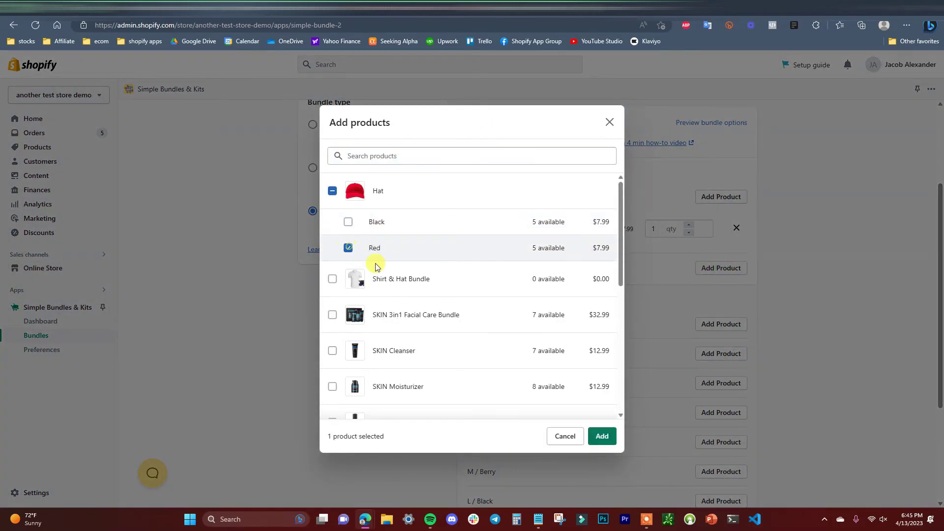
click(600, 435)
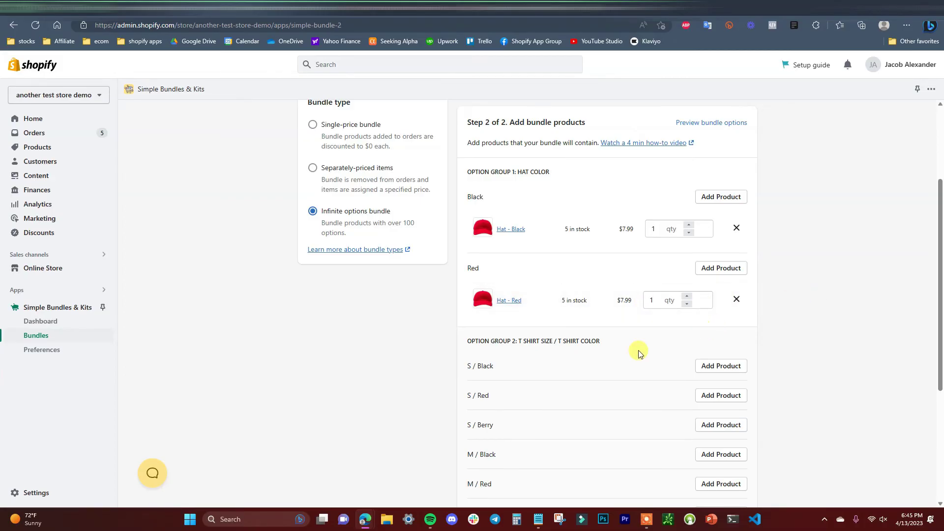
Step: Close the bundle options preview and save the Shirt & Hat Bundle
scroll(685, 333, down, 4)
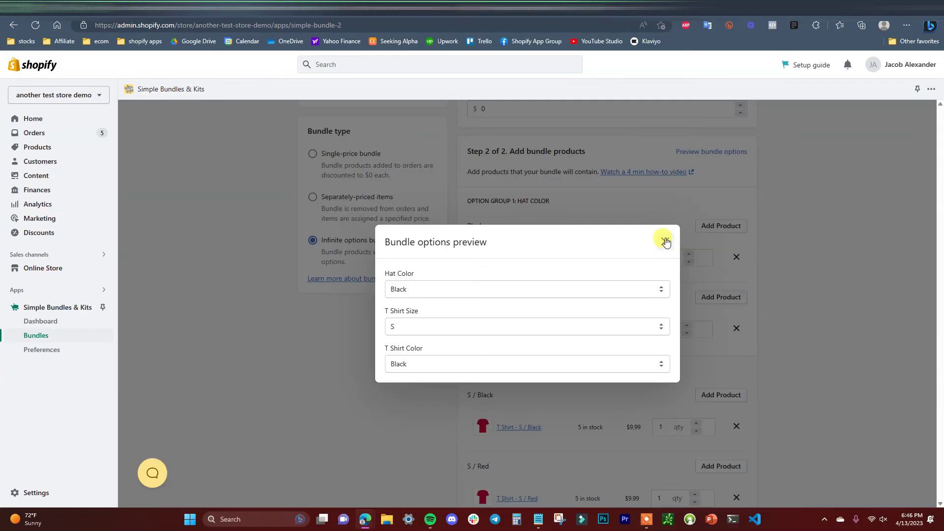
click(665, 238)
scroll(847, 336, down, 9)
scroll(786, 301, down, 4)
click(738, 464)
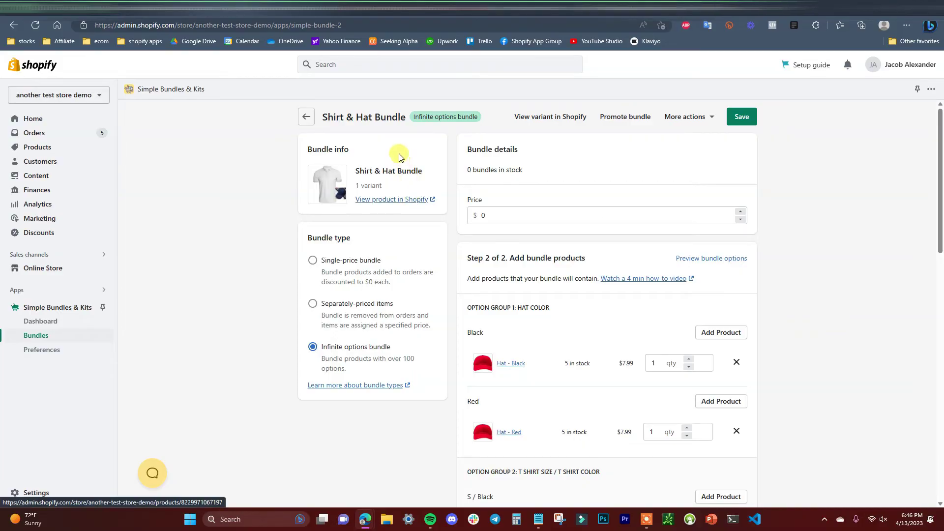
Step: View the Shirt & Hat Bundle's storefront preview from its product page, and return to the bundles list
click(415, 200)
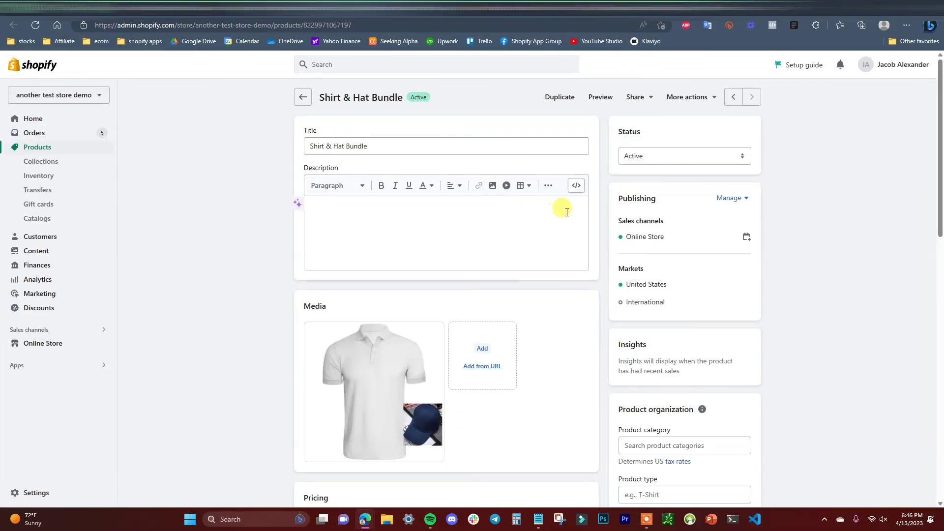
click(600, 97)
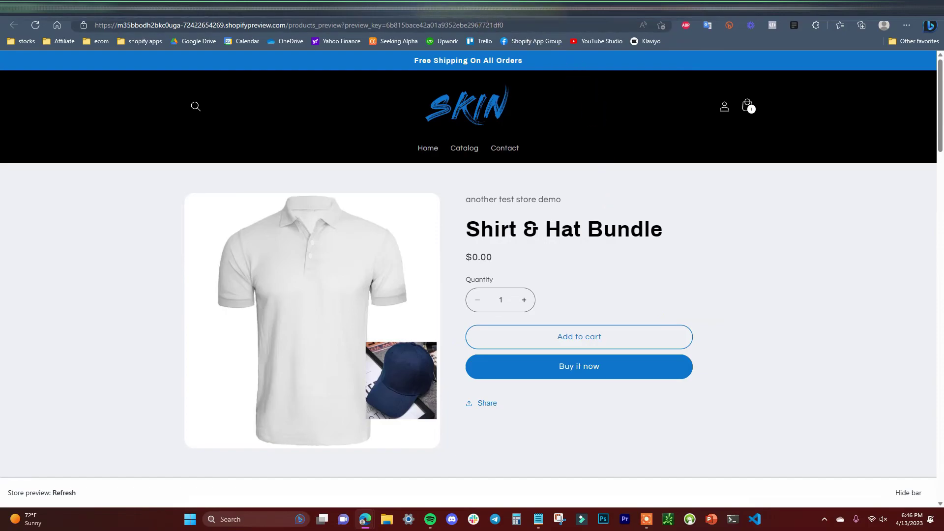
key(alt+Left)
key(alt+Left)
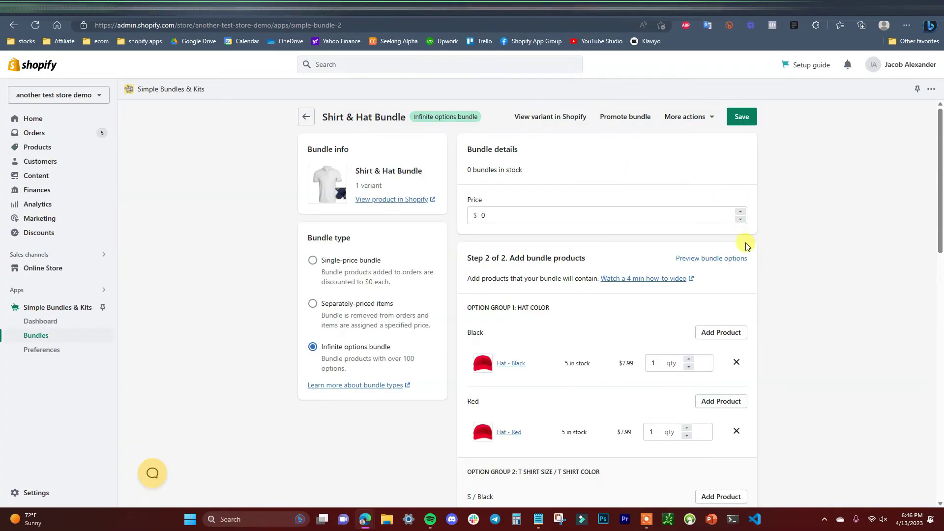
click(306, 117)
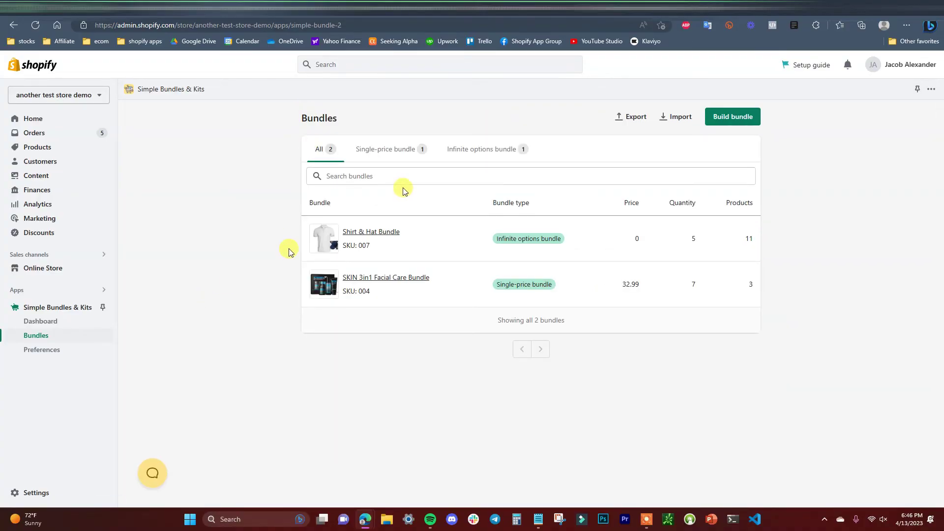
Step: Open the infinite options bundles template for editing from the bundle app's theme preferences
click(41, 350)
scroll(465, 152, up, 10)
scroll(465, 152, down, 5)
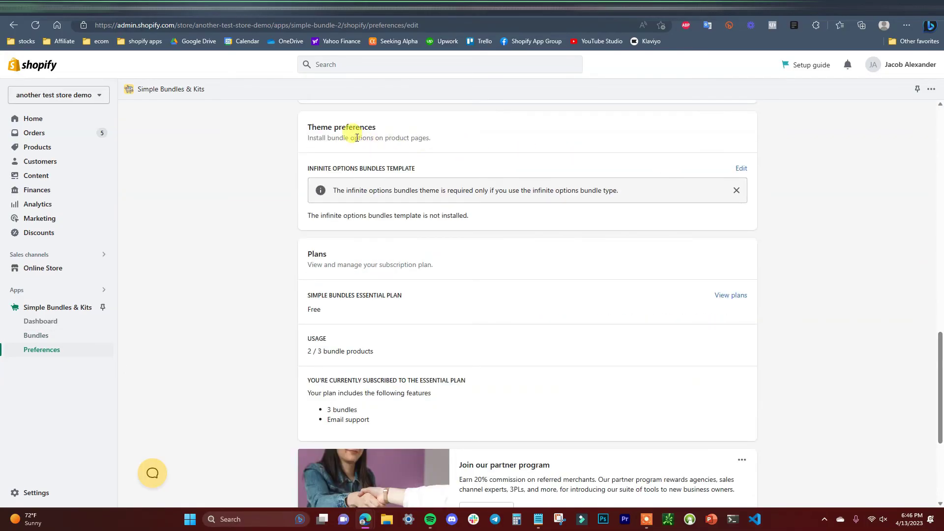
drag(307, 125, 459, 147)
click(460, 146)
click(740, 170)
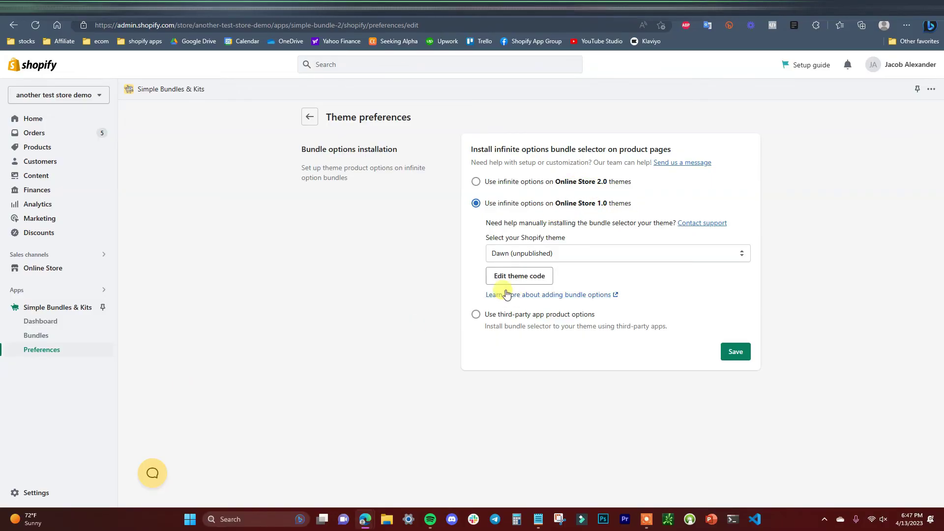
Step: Set infinite options to use Online Store 2.0 themes with the Refresh (main) theme, and open that theme for customizing
click(525, 181)
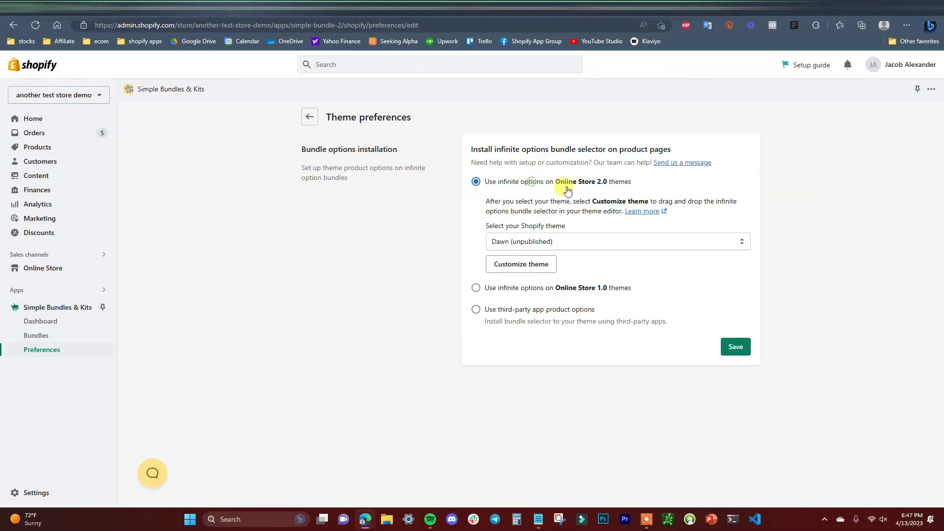
click(591, 246)
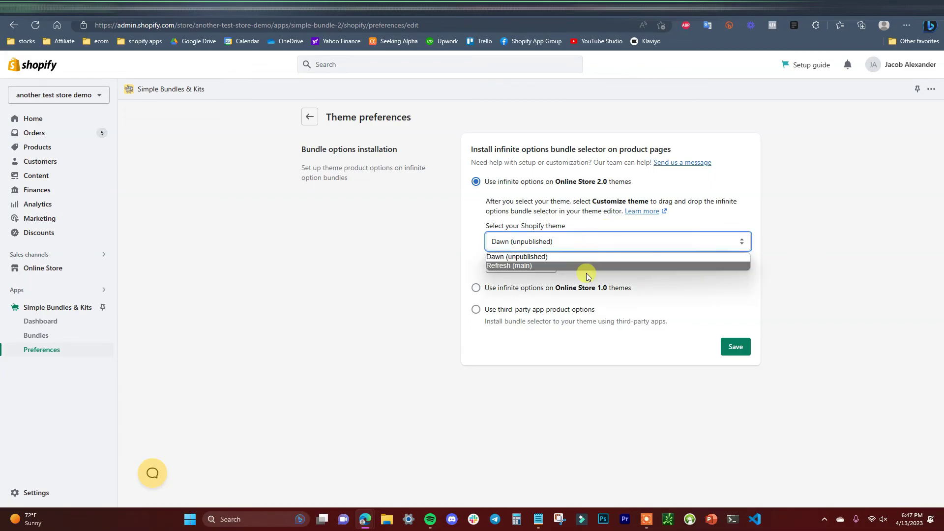
click(535, 265)
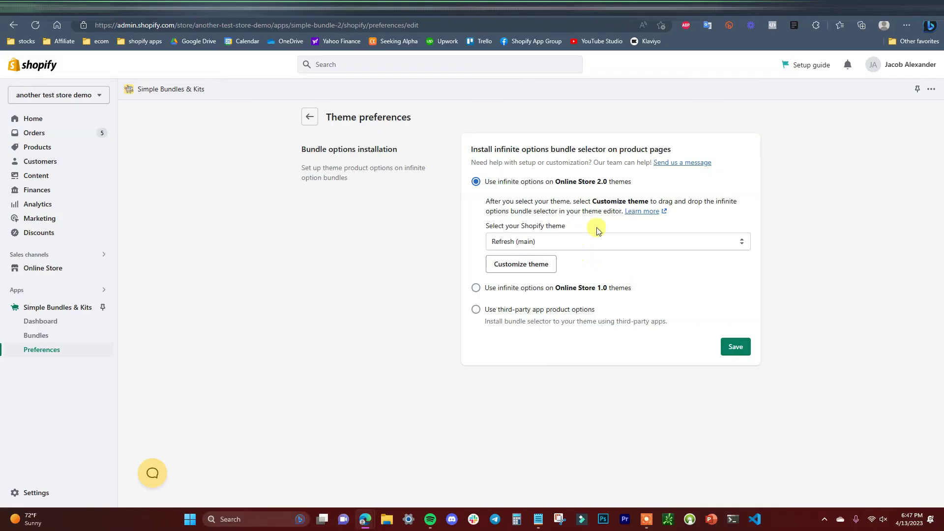
click(551, 265)
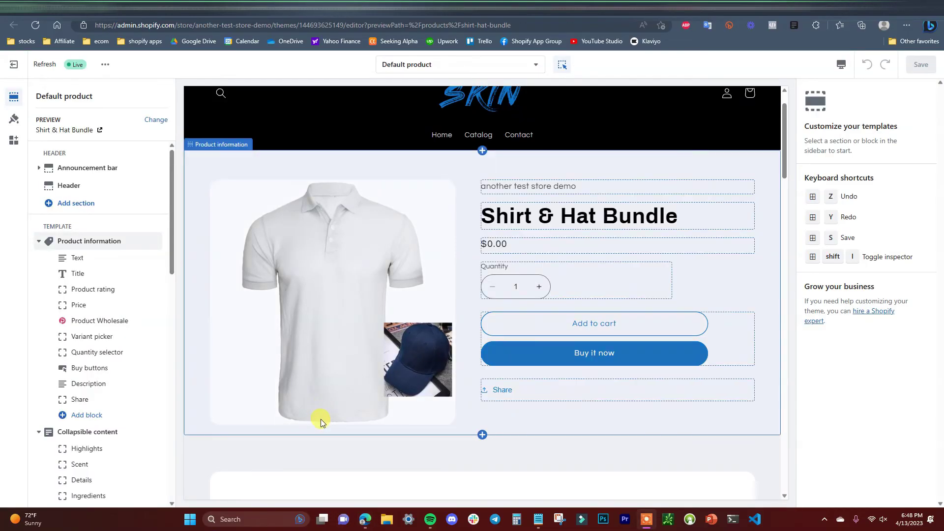
Step: Add the Bundles infinite options app block to the Product information section of the Default product template
click(524, 65)
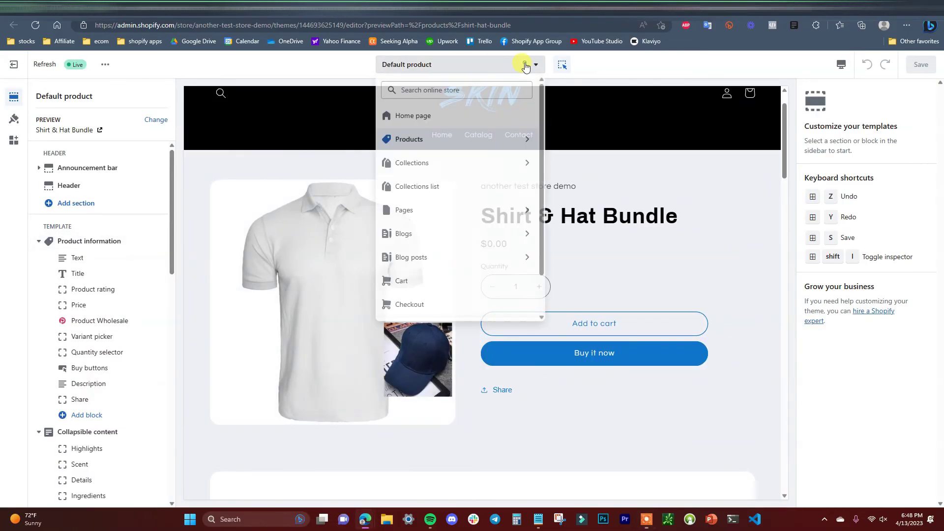
click(534, 66)
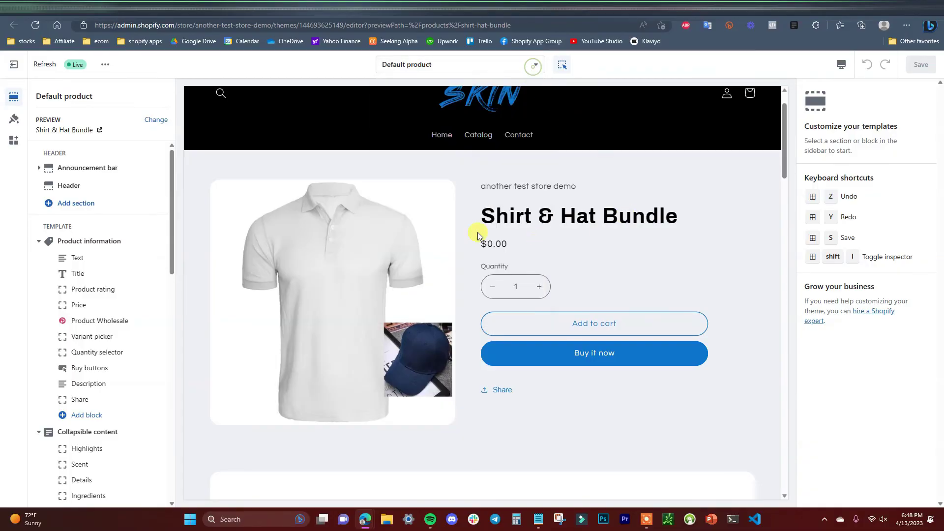
click(102, 418)
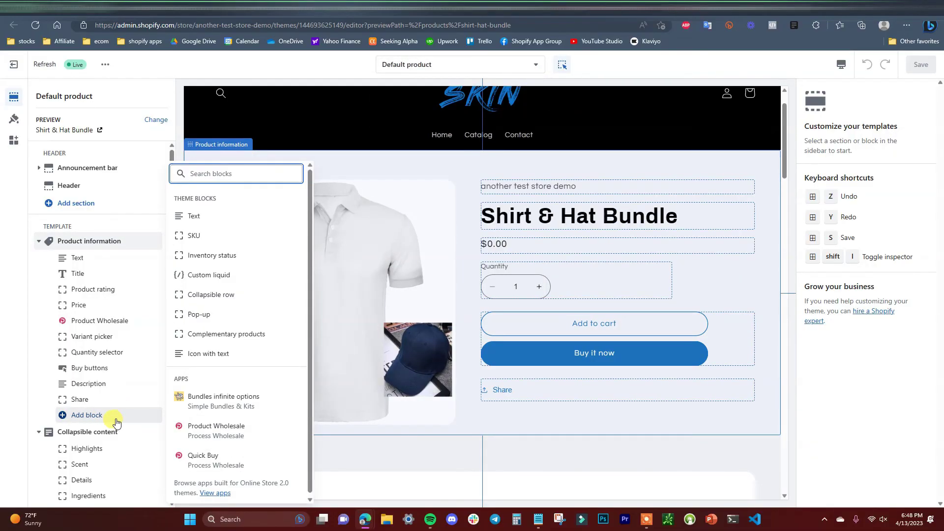
click(265, 407)
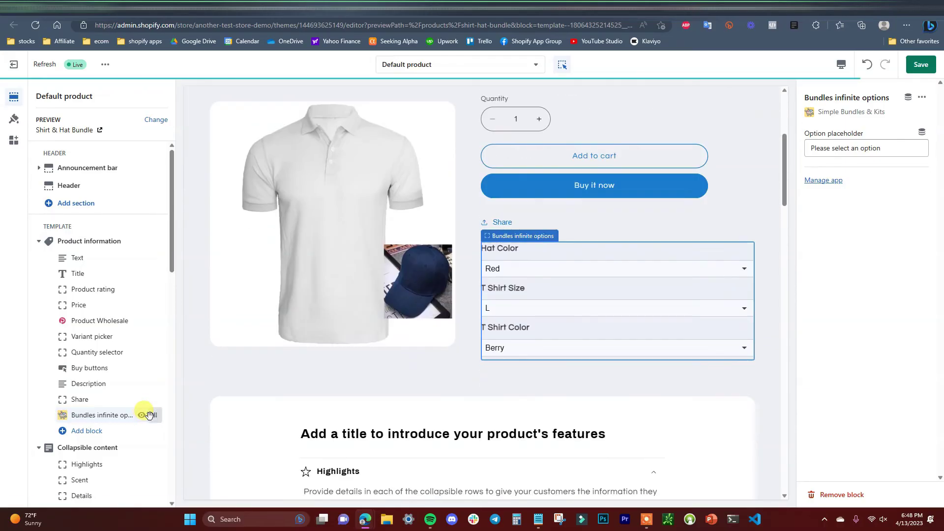
Step: Move the Bundles infinite options block directly below the Price block and save the theme
scroll(512, 374, up, 1)
scroll(418, 388, up, 1)
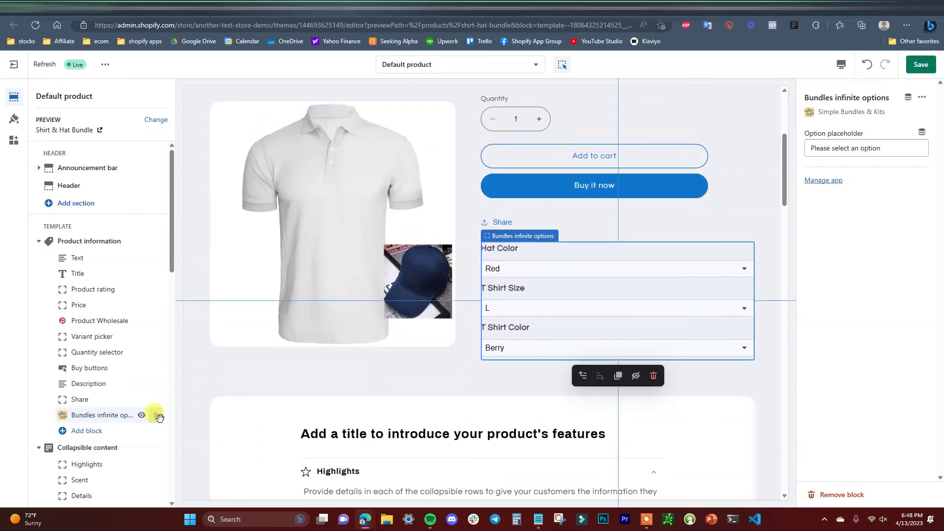
drag(159, 414, 133, 321)
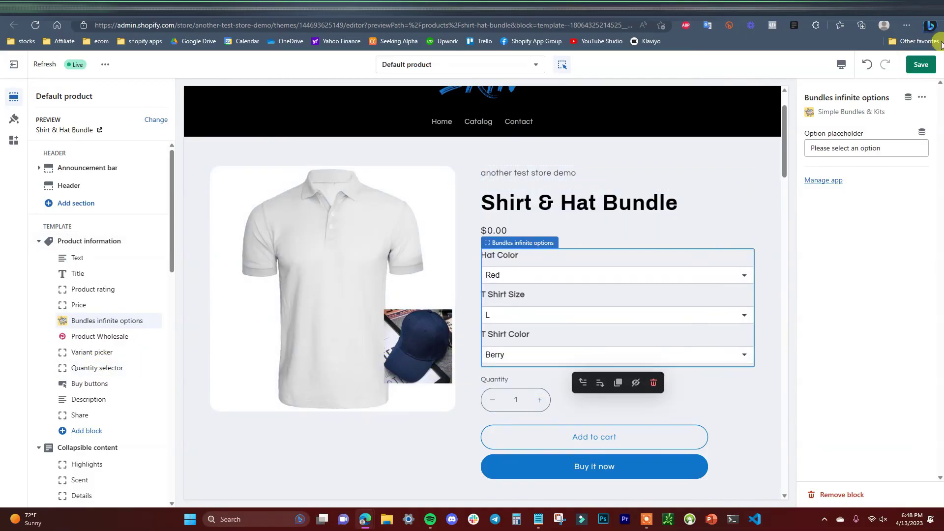
click(921, 65)
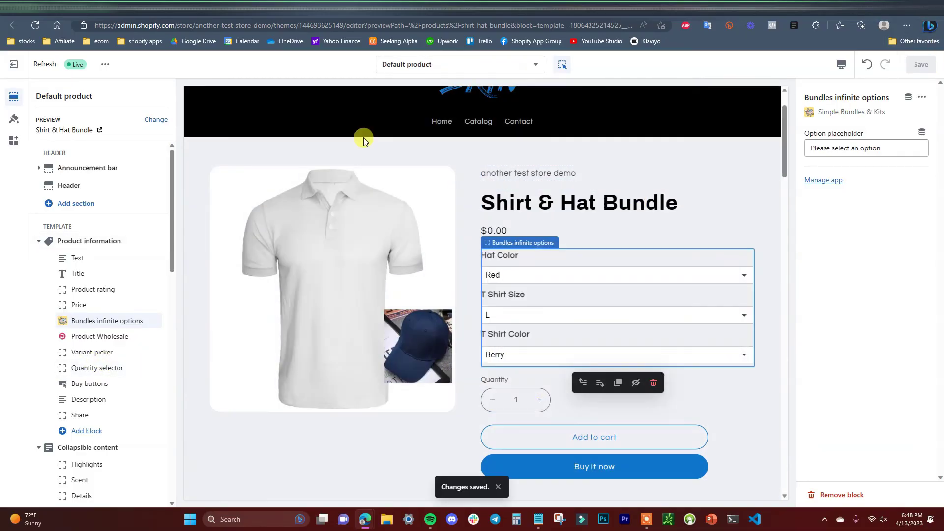
Step: Preview the Shirt & Hat Bundle from its product page and try its option selectors, choosing Black as the Hat Color
click(364, 8)
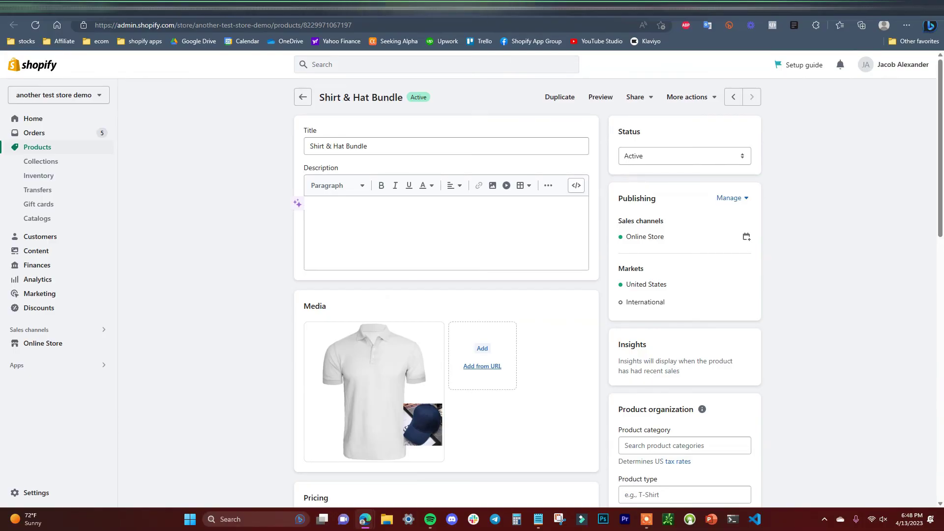
click(605, 97)
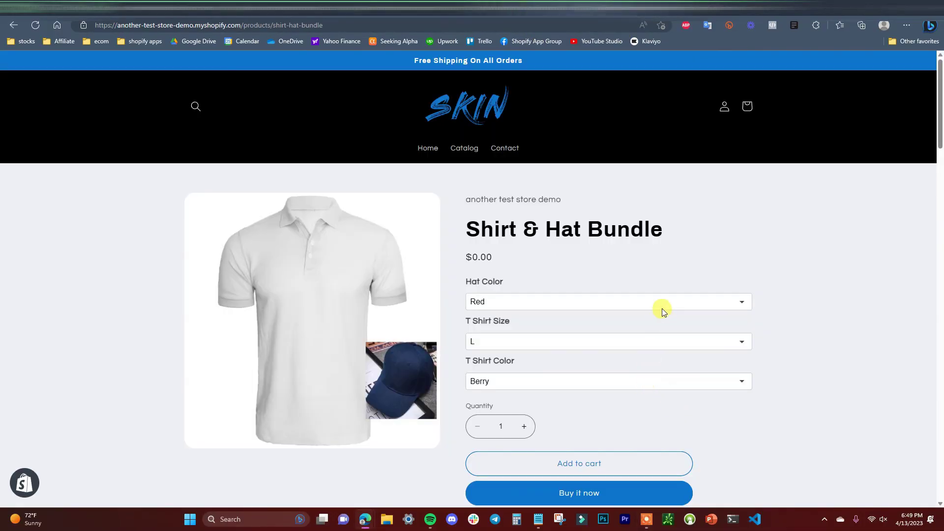
click(661, 308)
click(524, 325)
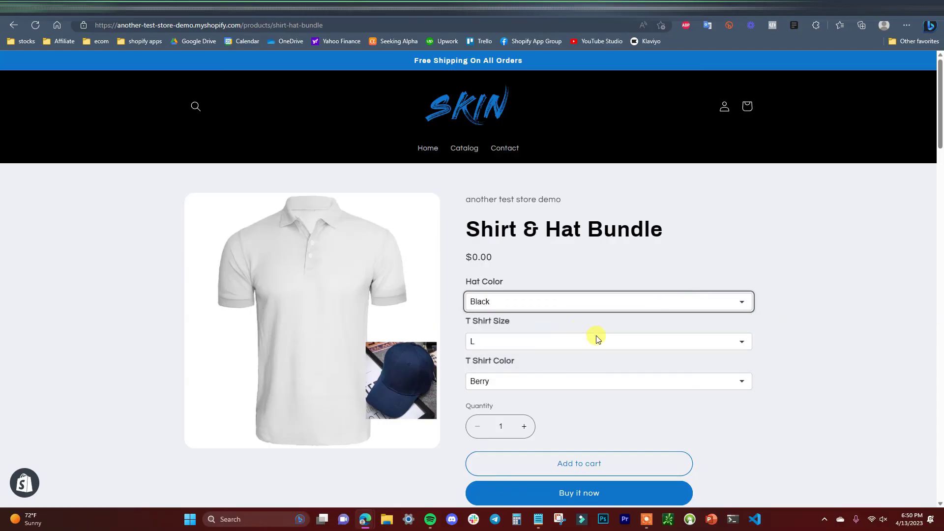
click(597, 339)
click(539, 376)
click(559, 380)
click(525, 415)
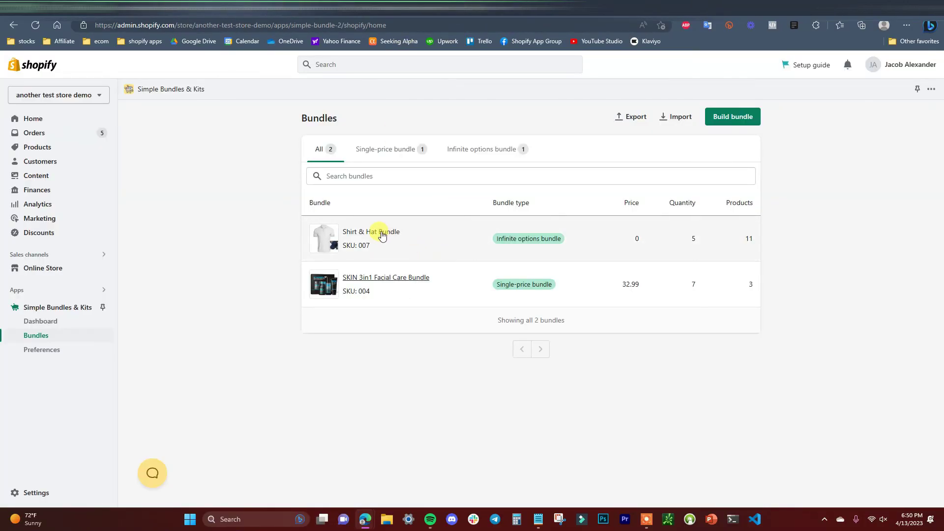
Step: Set the Shirt & Hat Bundle's price to $15 in the bundle app and save the bundle
click(388, 233)
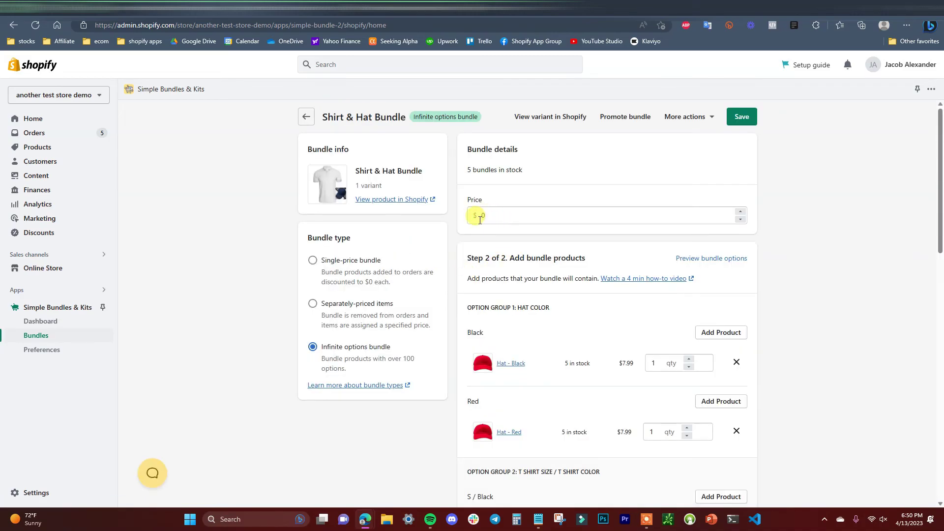
double_click(487, 218)
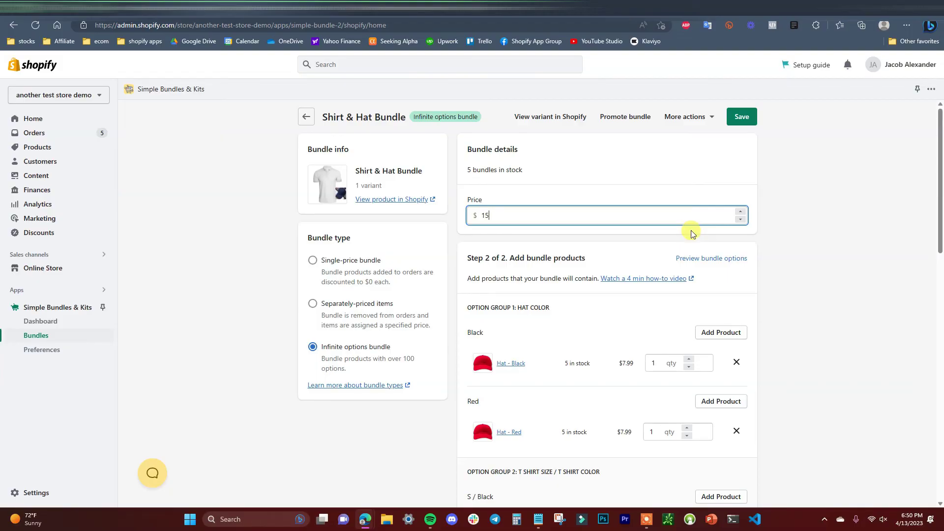
click(741, 116)
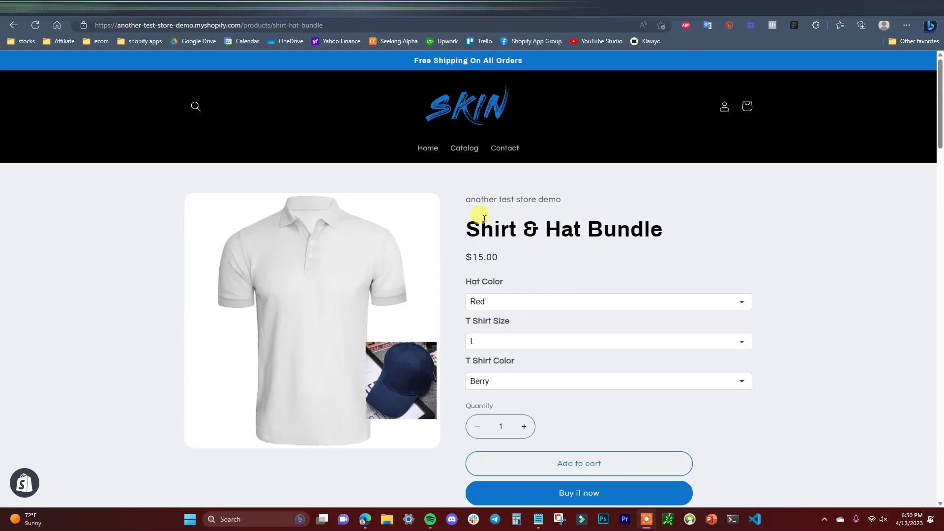
Step: Add the storefront bundle to the cart with Hat Color Black, T Shirt Size M and T Shirt Color Berry, and proceed to checkout
scroll(538, 231, down, 1)
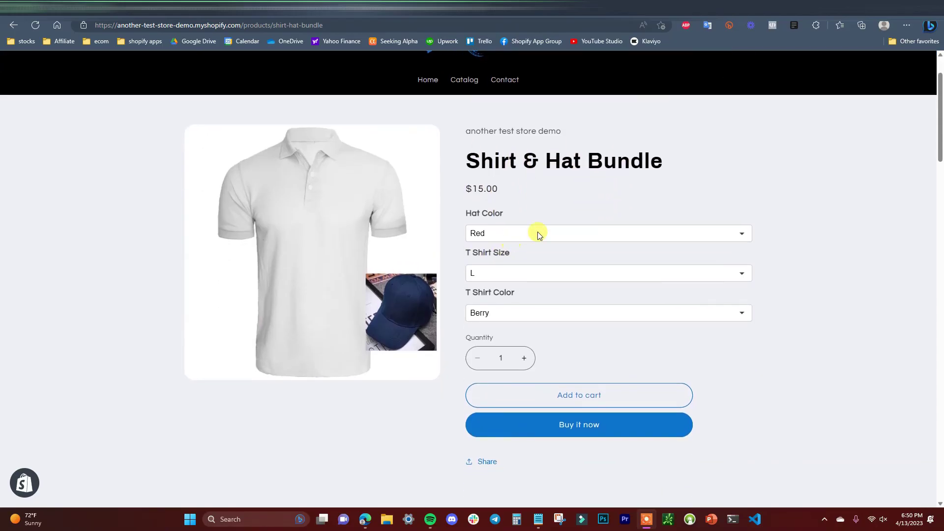
click(706, 237)
click(636, 259)
click(591, 272)
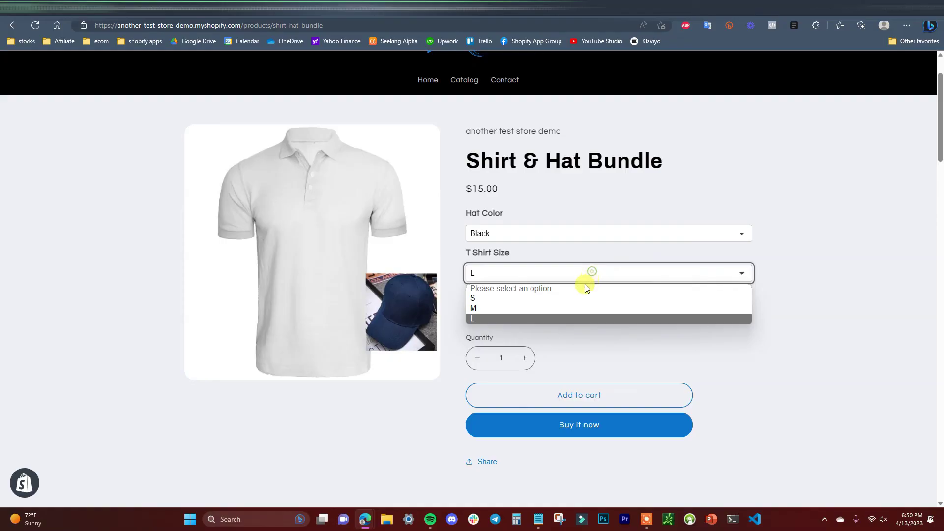
click(531, 308)
click(590, 313)
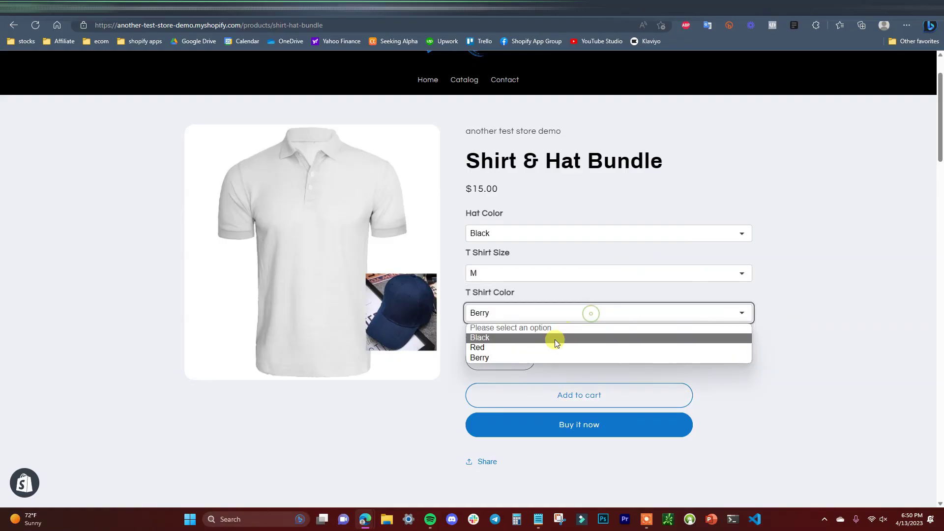
click(529, 358)
click(593, 395)
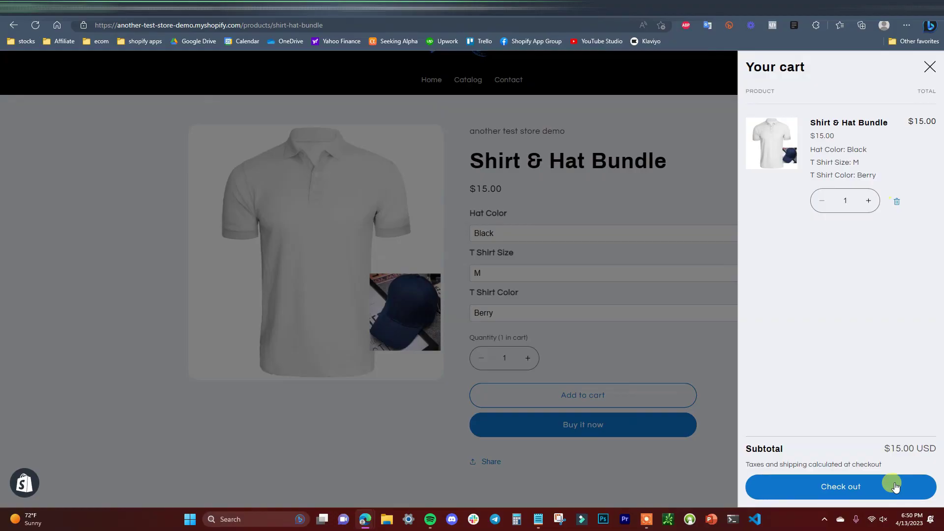
click(880, 484)
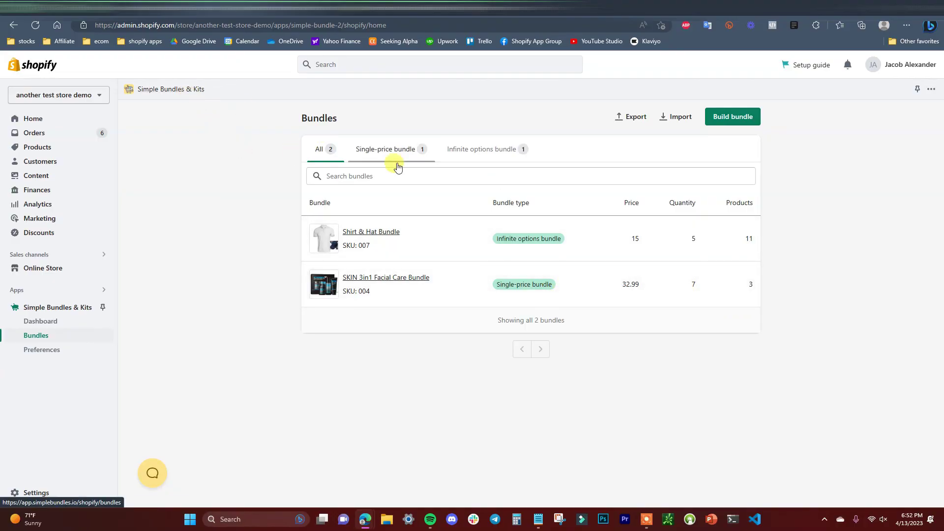
Step: Open the bundle app's dashboard and review the total bundle earnings and top sellers
click(41, 321)
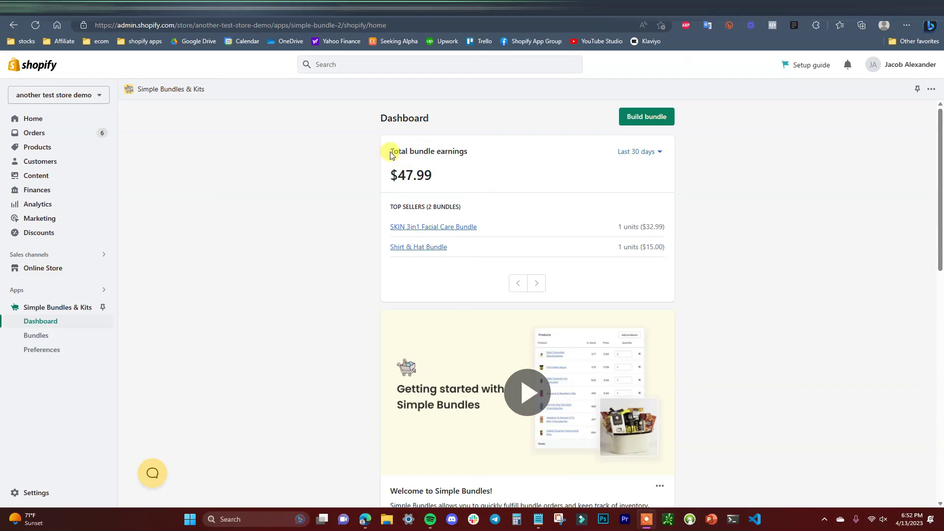
drag(382, 176, 432, 177)
click(742, 296)
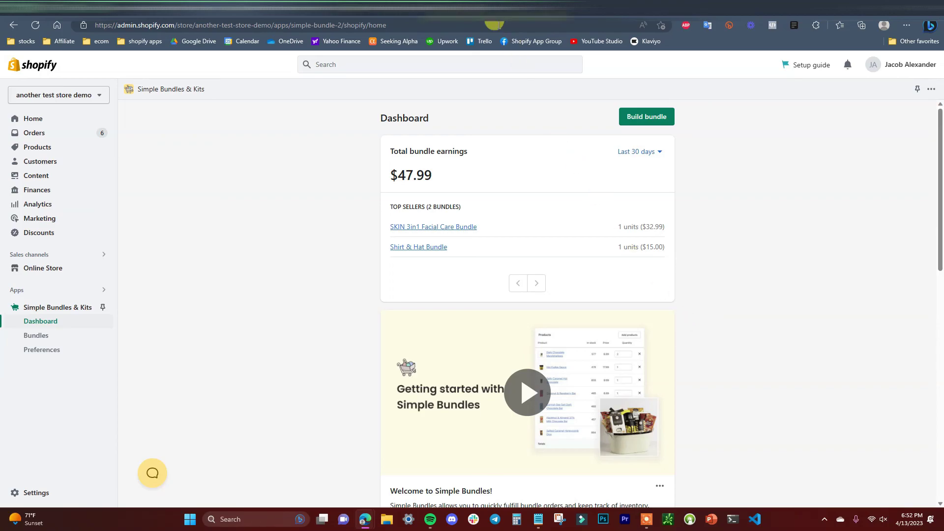
Step: Open the "Buy 1 Get 1" (BOGO) bundle article from the Simple Bundles help center's bundle examples and look through it
click(512, 7)
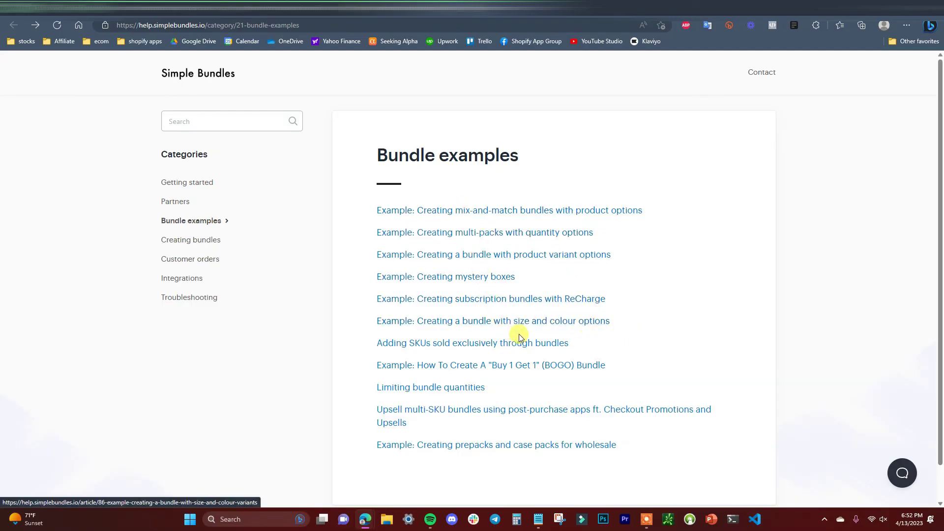
click(468, 363)
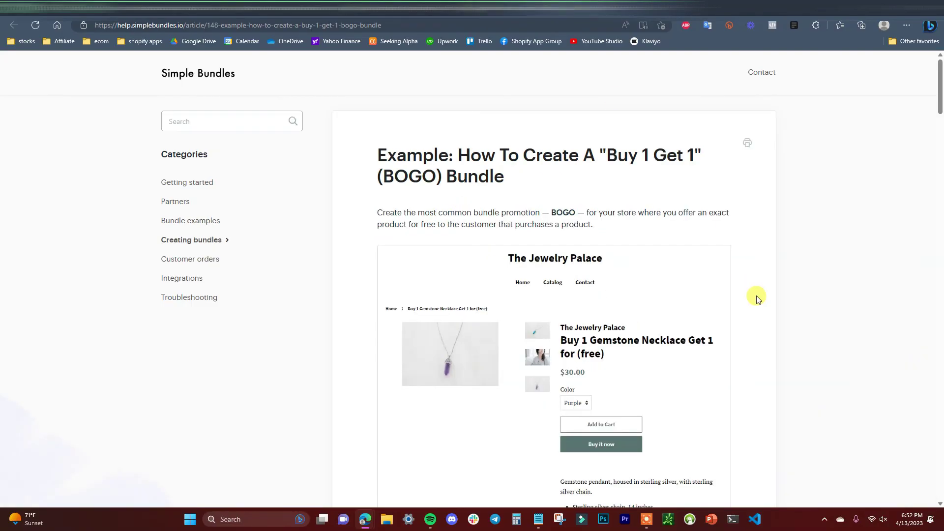
scroll(752, 297, down, 4)
mouse_move(941, 99)
mouse_down()
mouse_move(937, 211)
mouse_move(937, 83)
mouse_up()
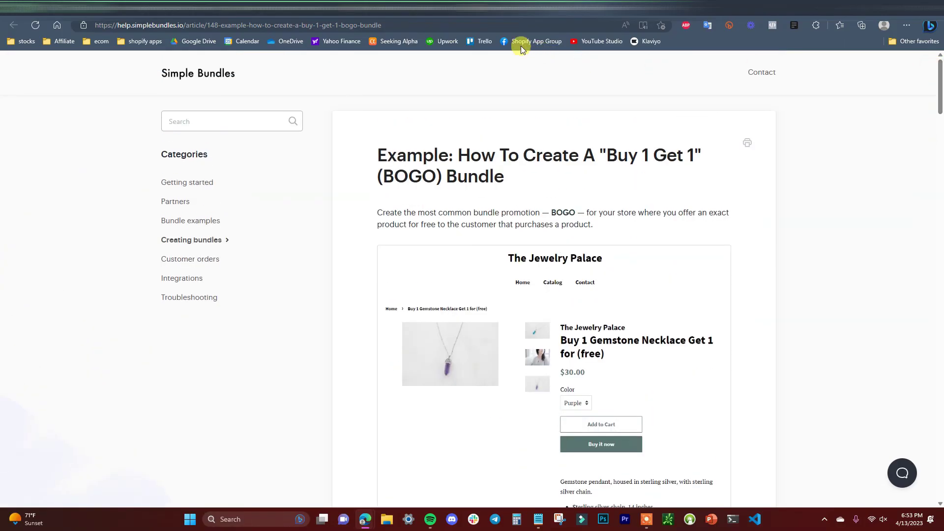
Step: Return to the Simple Bundles & Kits dashboard and look over its earnings and getting-started content
click(301, 5)
click(275, 5)
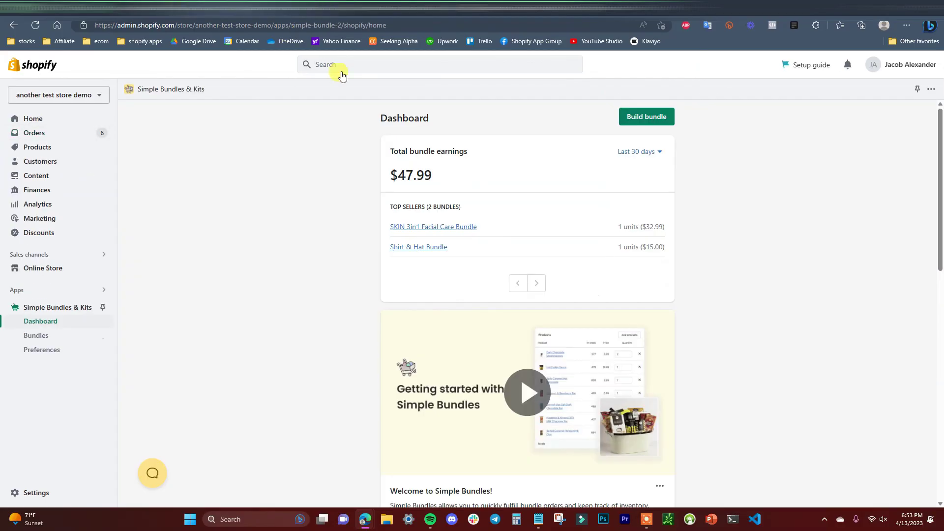
scroll(653, 362, down, 2)
scroll(654, 362, down, 3)
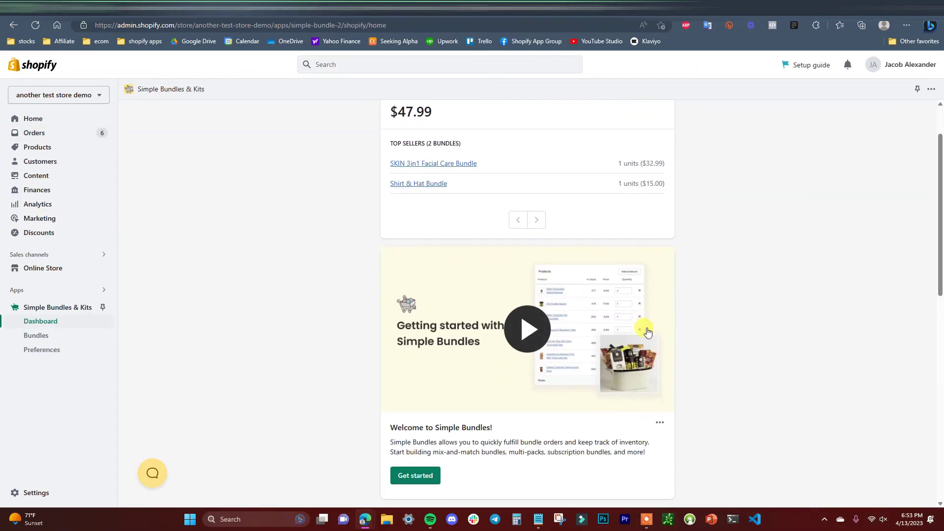
scroll(644, 352, up, 5)
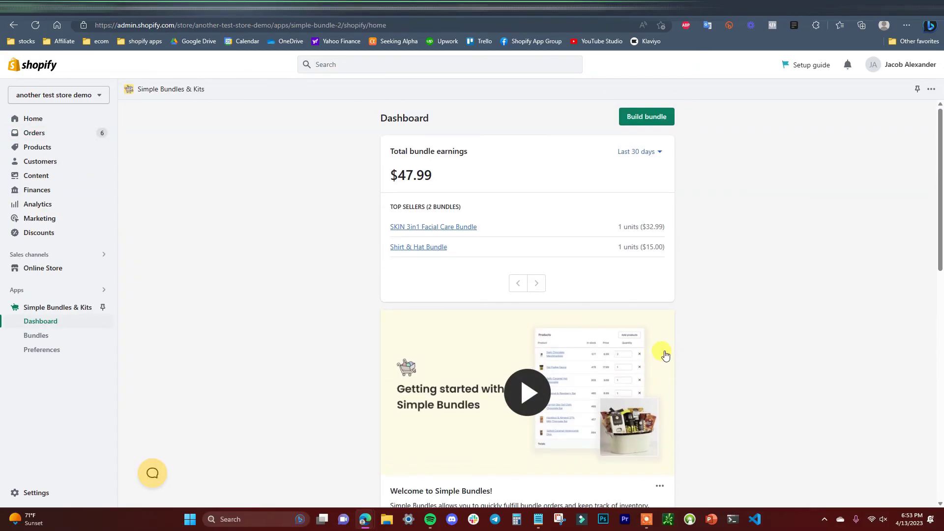